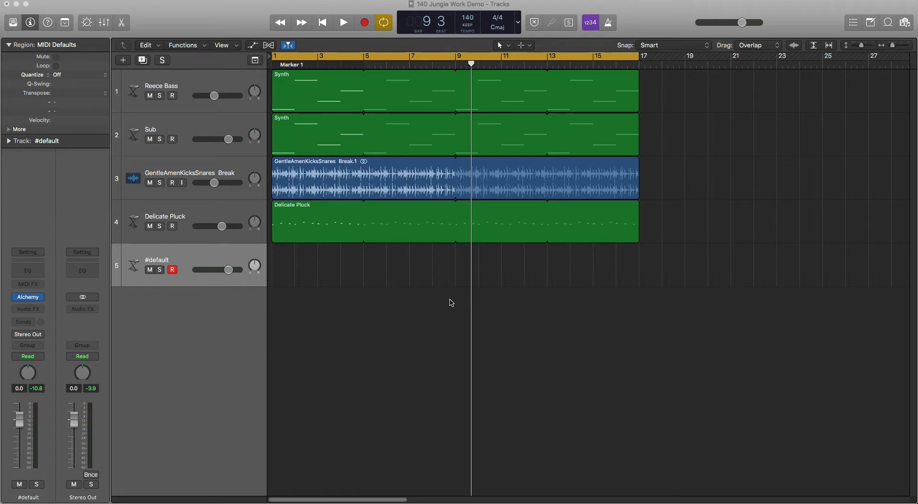
- Select the Delicate Pluck track and play the full arrangement to hear it in context
{"action": "left_click", "coordinate": [221, 215]}
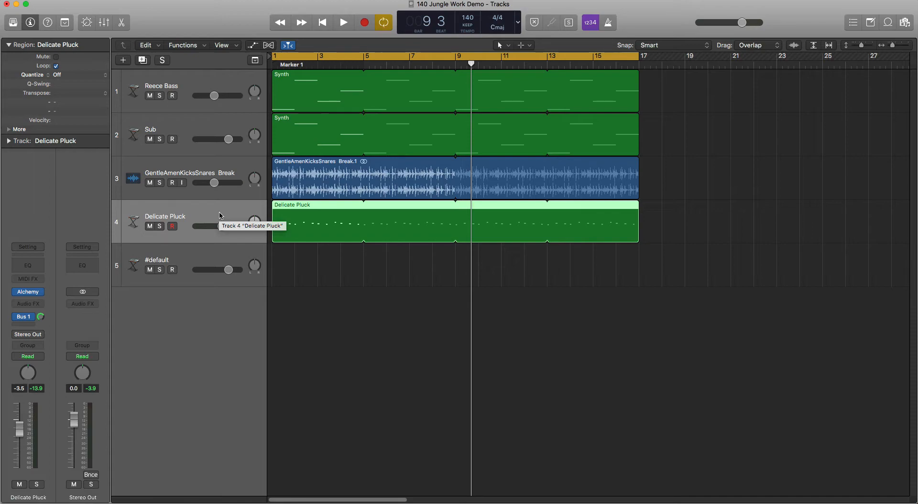
{"action": "key", "text": "space"}
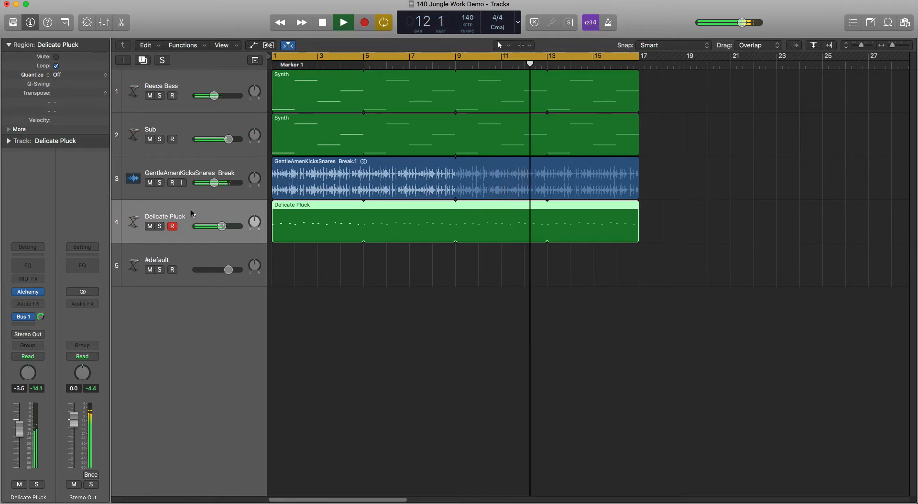
{"action": "key", "text": "space"}
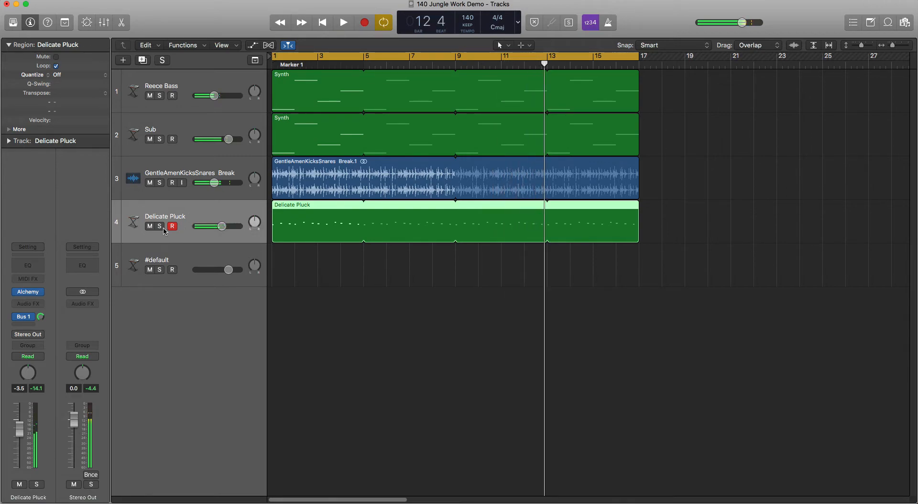
- Solo the Delicate Pluck track and play it back on its own
{"action": "left_click", "coordinate": [159, 226]}
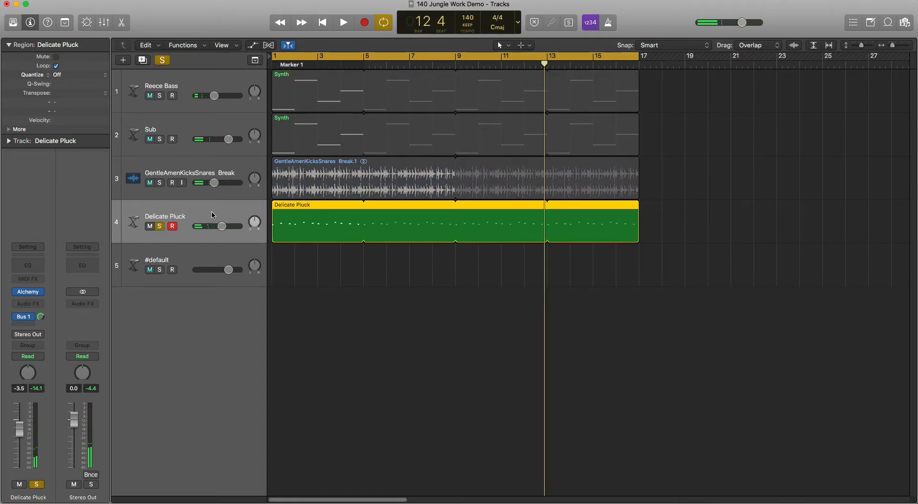
{"action": "key", "text": "space"}
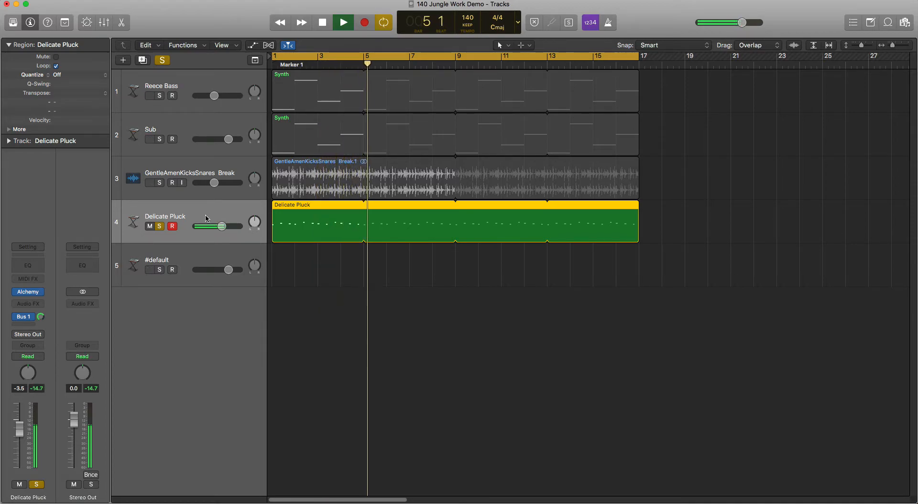
{"action": "key", "text": "space"}
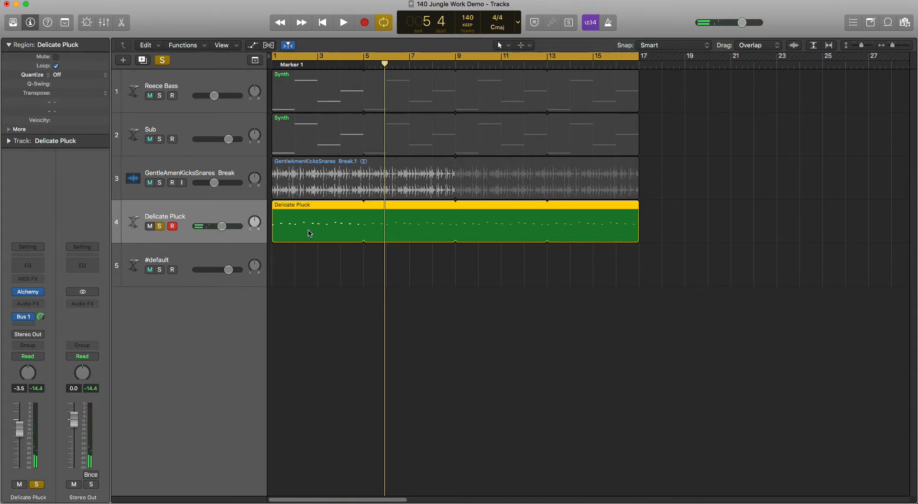
- Copy the Delicate Pluck region to the #default track and move the solo from Delicate Pluck to #default
{"action": "left_click_drag", "start_coordinate": [309, 233], "coordinate": [308, 260]}
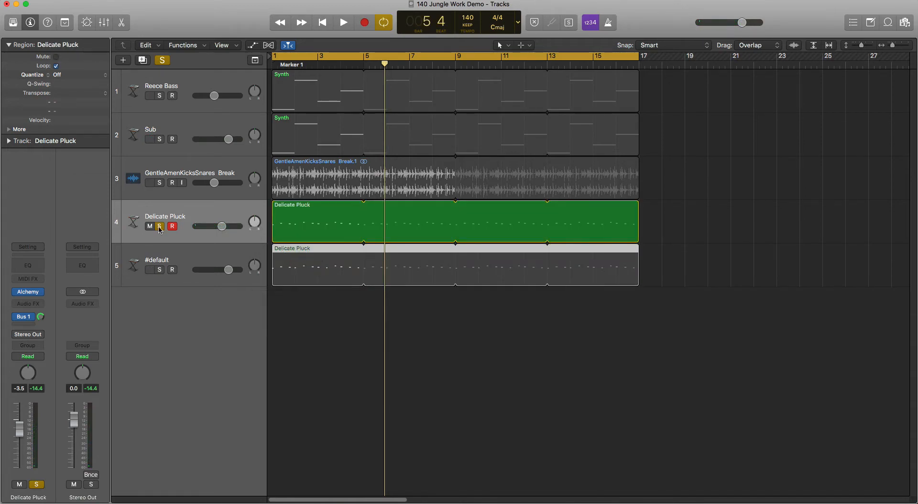
{"action": "left_click", "coordinate": [159, 227]}
{"action": "left_click", "coordinate": [185, 262]}
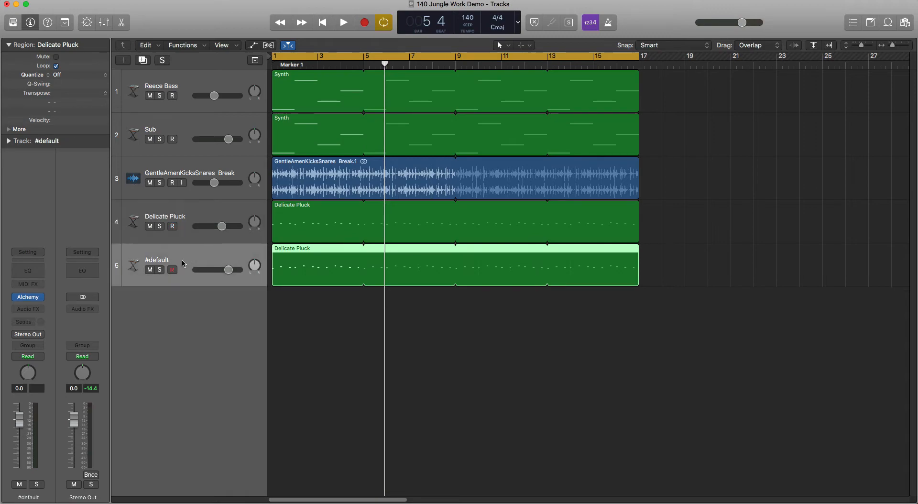
{"action": "left_click", "coordinate": [160, 271]}
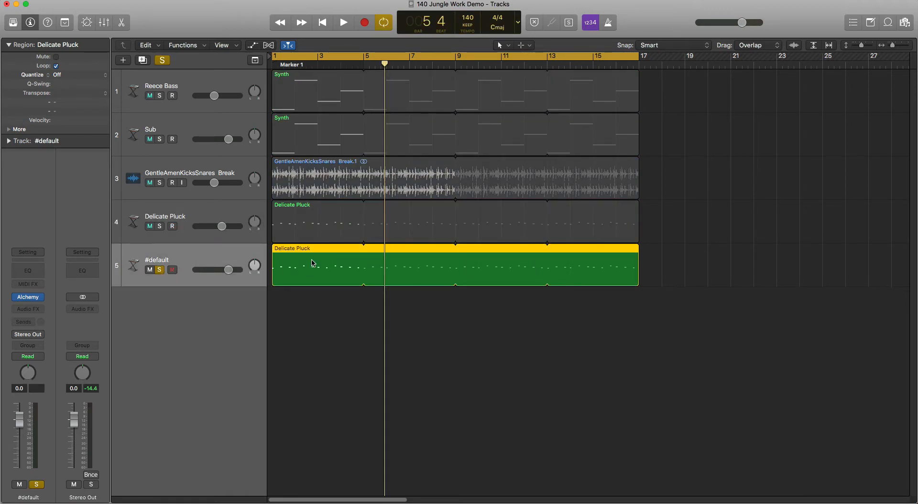
- Open the Alchemy synth on the #default track and audition its initial saw sound
{"action": "mouse_move", "coordinate": [37, 300]}
{"action": "left_click", "coordinate": [29, 297]}
{"action": "left_click_drag", "start_coordinate": [243, 30], "coordinate": [407, 42]}
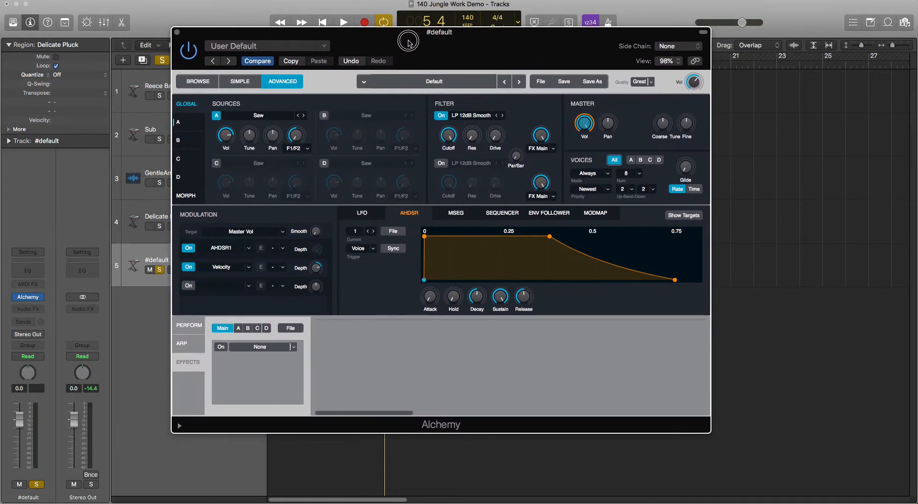
{"action": "key", "text": "space"}
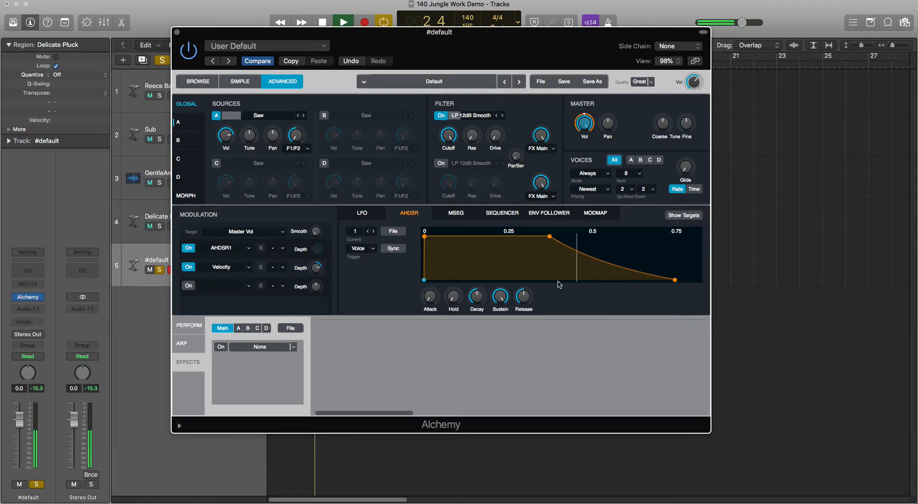
{"action": "key", "text": "space"}
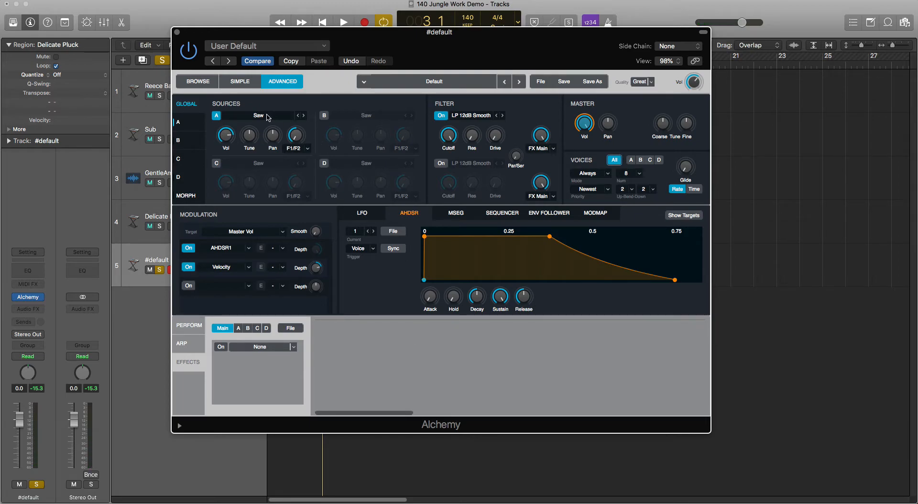
- Load the Basic Triangle VA waveform into source A and audition it
{"action": "left_click", "coordinate": [265, 117]}
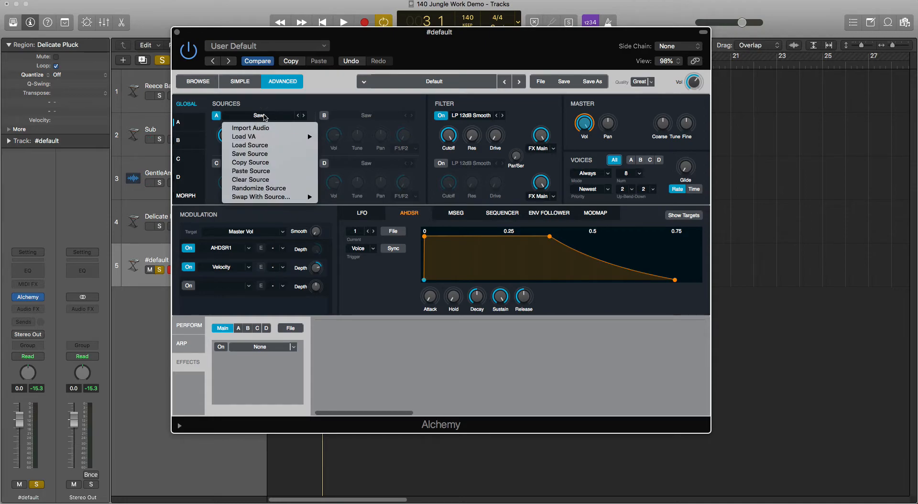
{"action": "mouse_move", "coordinate": [268, 137]}
{"action": "mouse_move", "coordinate": [331, 139]}
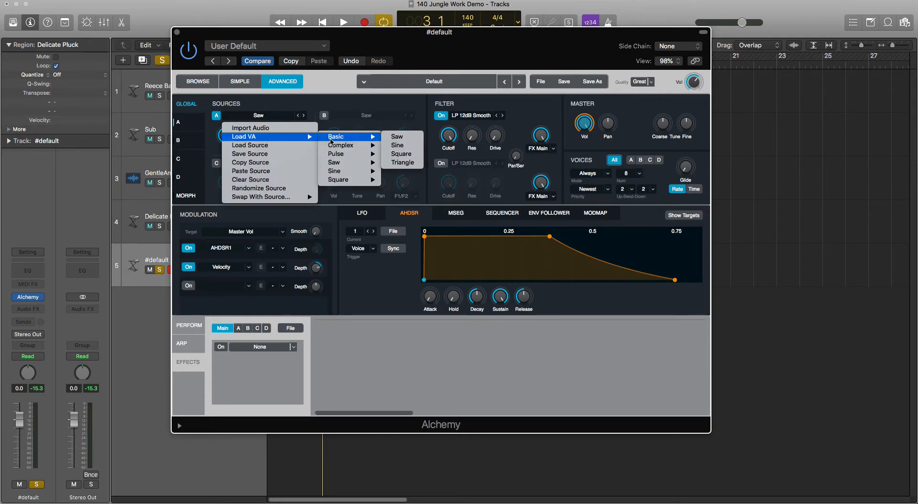
{"action": "left_click", "coordinate": [402, 162]}
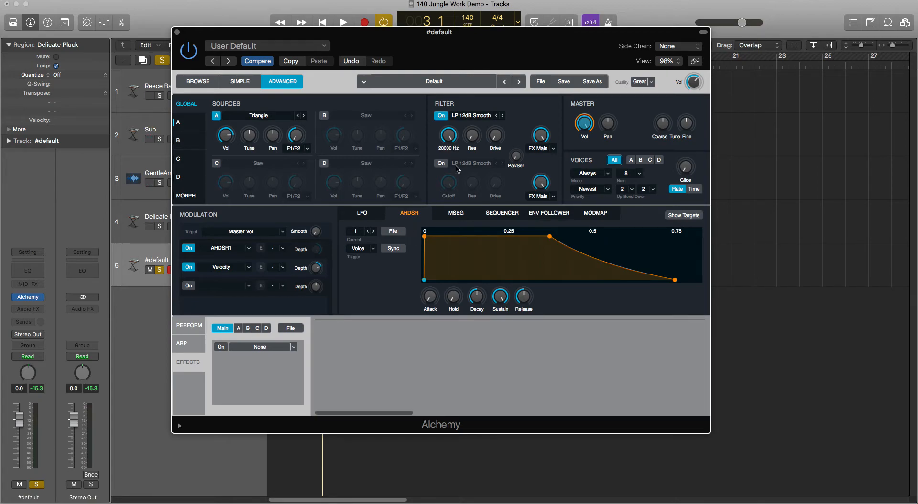
{"action": "key", "text": "space"}
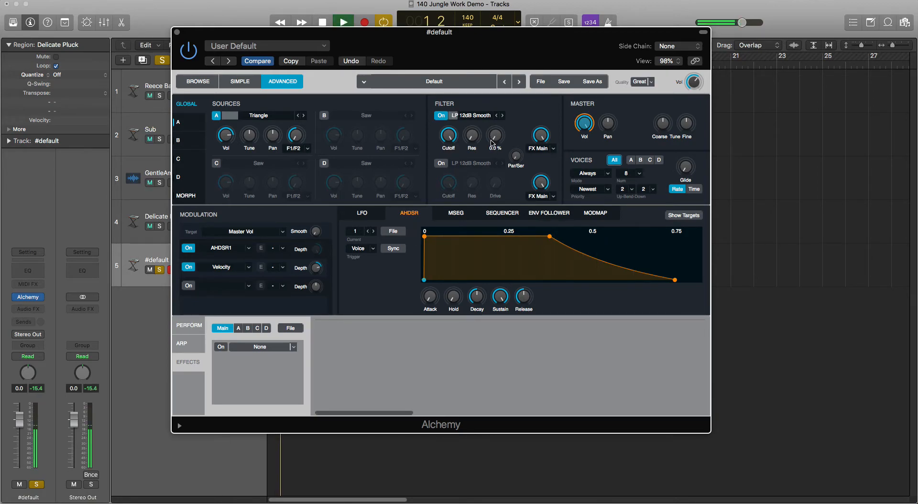
{"action": "key", "text": "space"}
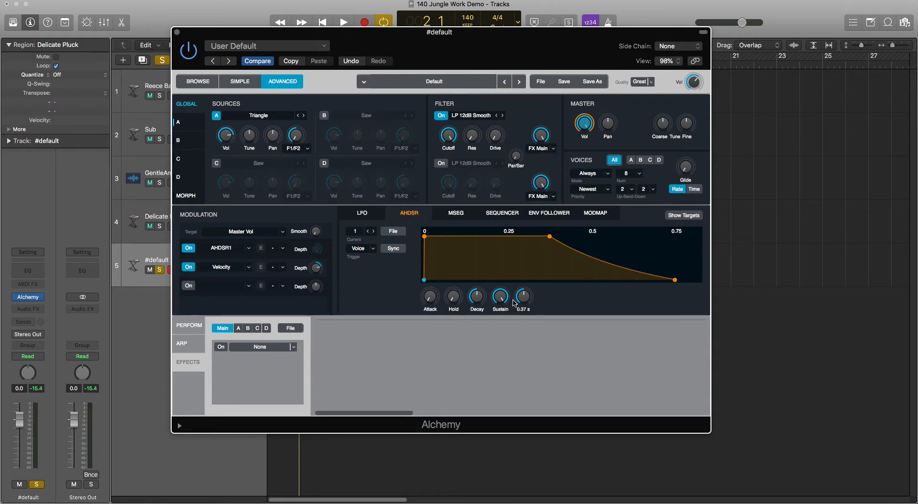
- Shape the AHDSR 1 envelope into a pluck with about 11% sustain, 1.7 s decay and 3.3 s release, and audition it
{"action": "left_click_drag", "start_coordinate": [500, 296], "coordinate": [497, 375]}
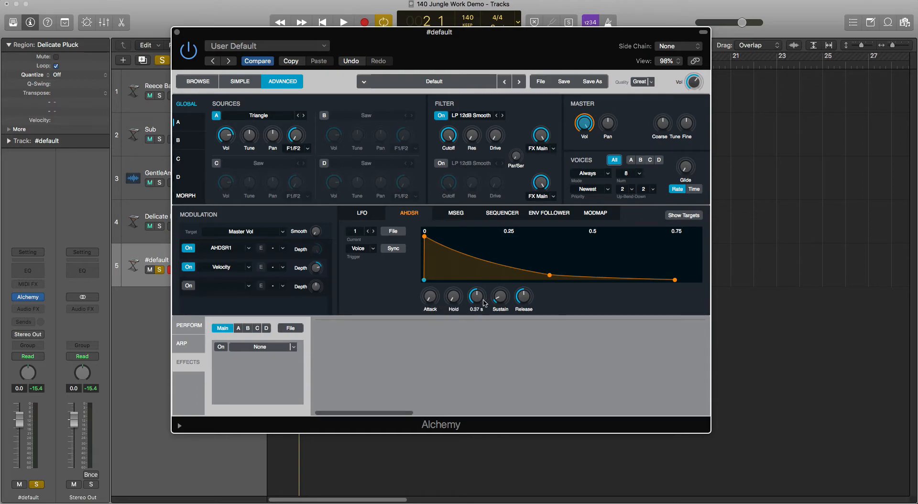
{"action": "left_click_drag", "start_coordinate": [476, 296], "coordinate": [481, 277]}
{"action": "key", "text": "space"}
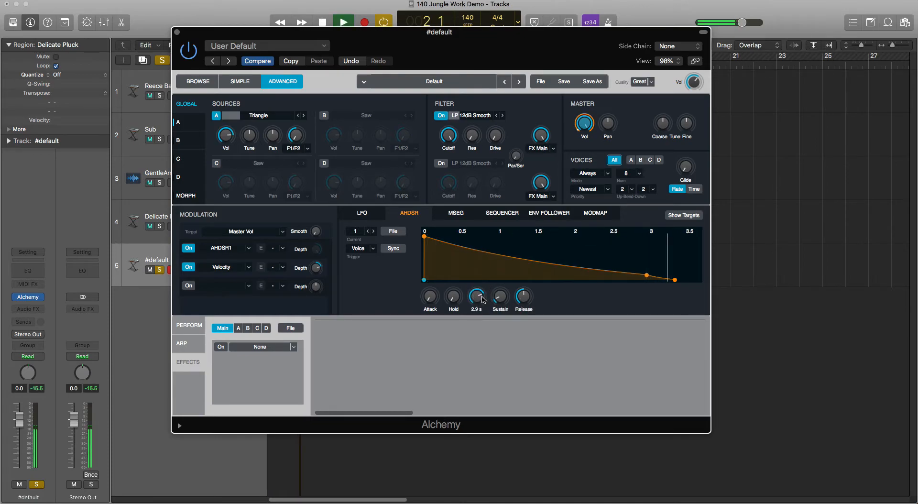
{"action": "left_click_drag", "start_coordinate": [478, 298], "coordinate": [525, 297]}
{"action": "key", "text": "space"}
{"action": "key", "text": "space"}
{"action": "key", "text": "space"}
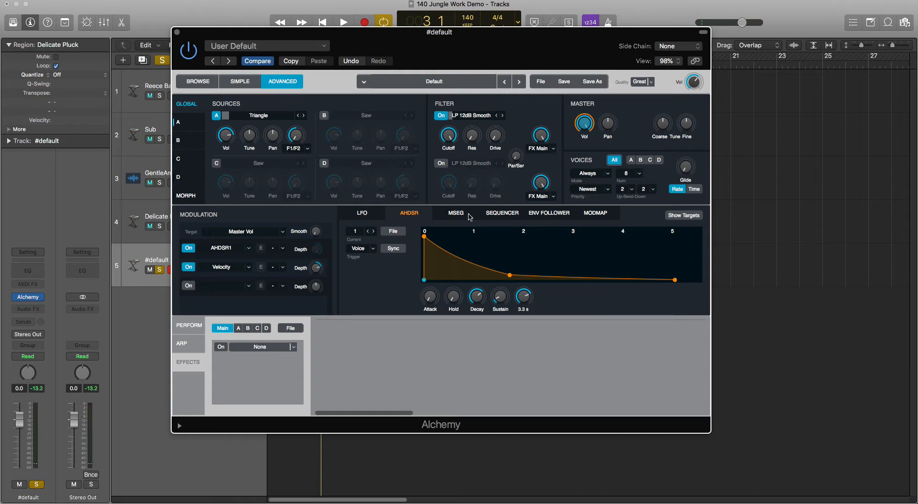
- Set filter 1 to HP 12dB Smooth, lower its cutoff to about 259 Hz and adjust it by ear during playback
{"action": "left_click", "coordinate": [484, 117]}
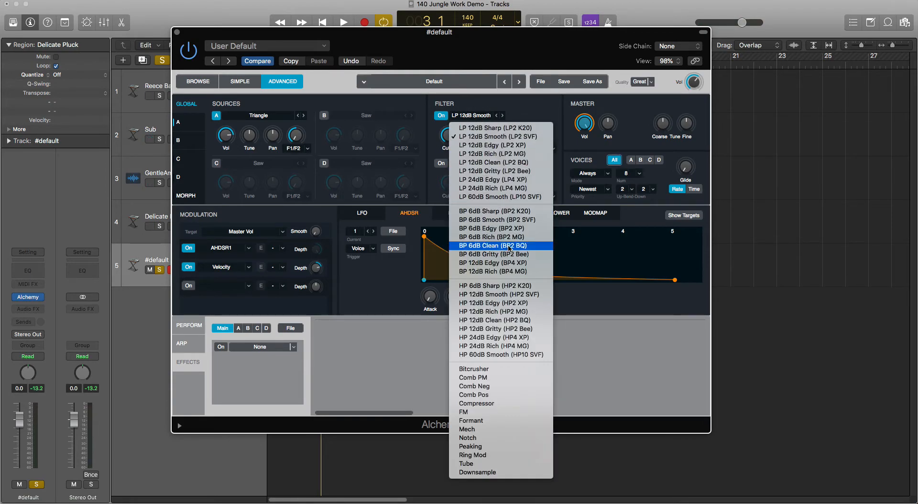
{"action": "left_click", "coordinate": [507, 300]}
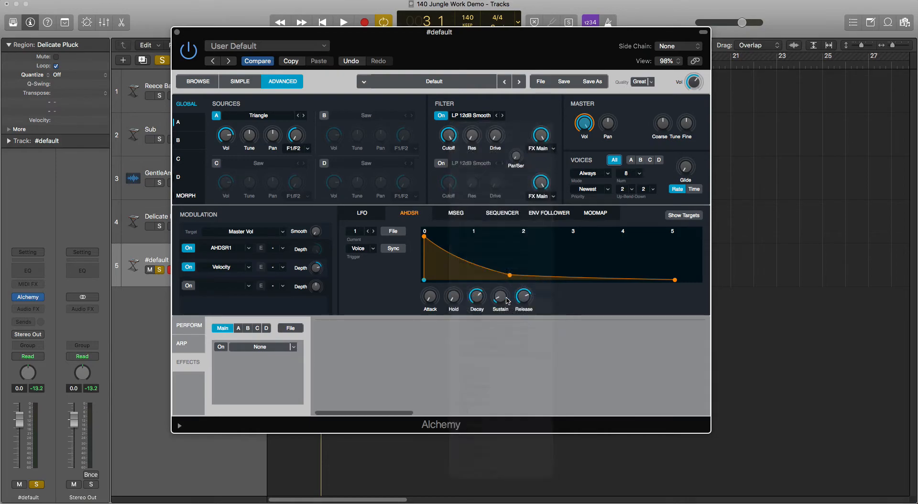
{"action": "left_click_drag", "start_coordinate": [448, 136], "coordinate": [449, 188]}
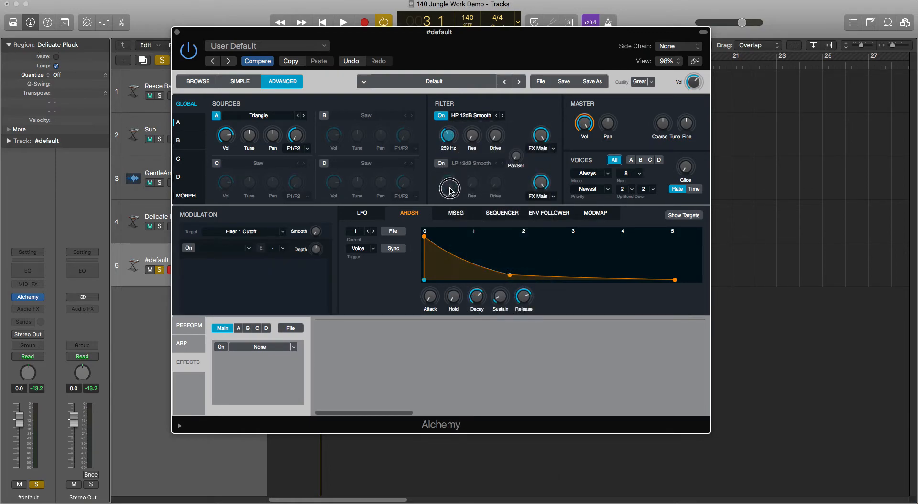
{"action": "key", "text": "space"}
{"action": "left_click_drag", "start_coordinate": [451, 137], "coordinate": [453, 138]}
{"action": "key", "text": "space"}
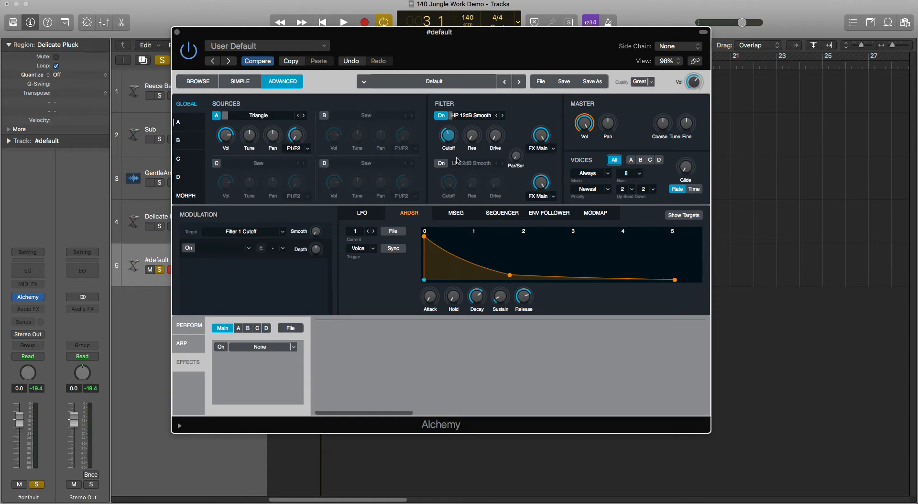
- Add a little resonance and drive to filter 1 and audition the pluck
{"action": "left_click_drag", "start_coordinate": [473, 137], "coordinate": [497, 145]}
{"action": "key", "text": "space"}
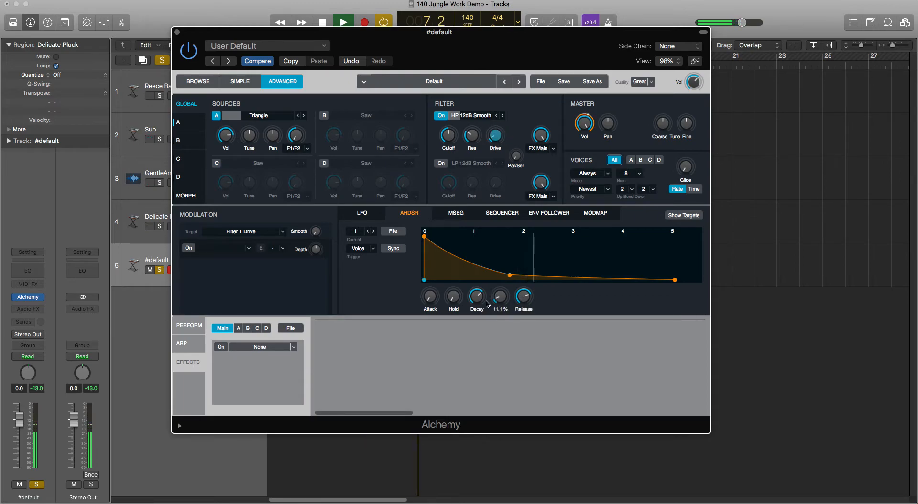
{"action": "key", "text": "space"}
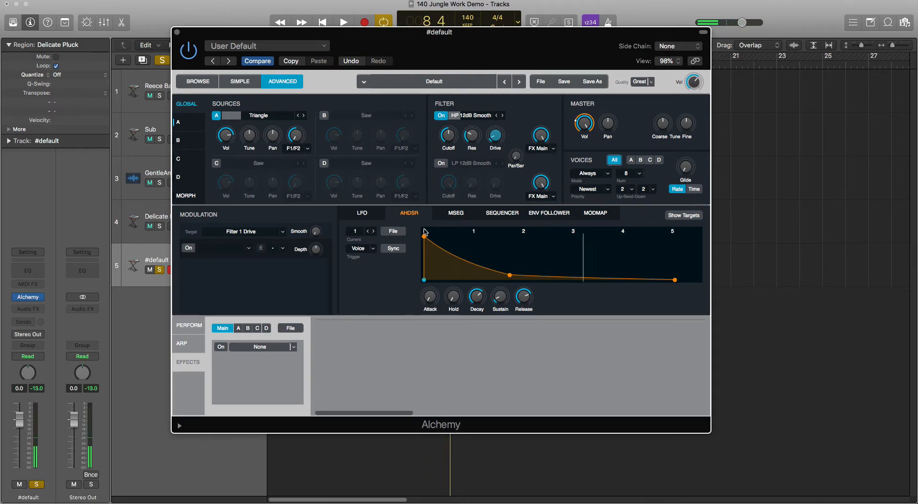
- Modulate filter 1's cutoff with the KeyFollow note property at a high positive depth
{"action": "left_click", "coordinate": [448, 136]}
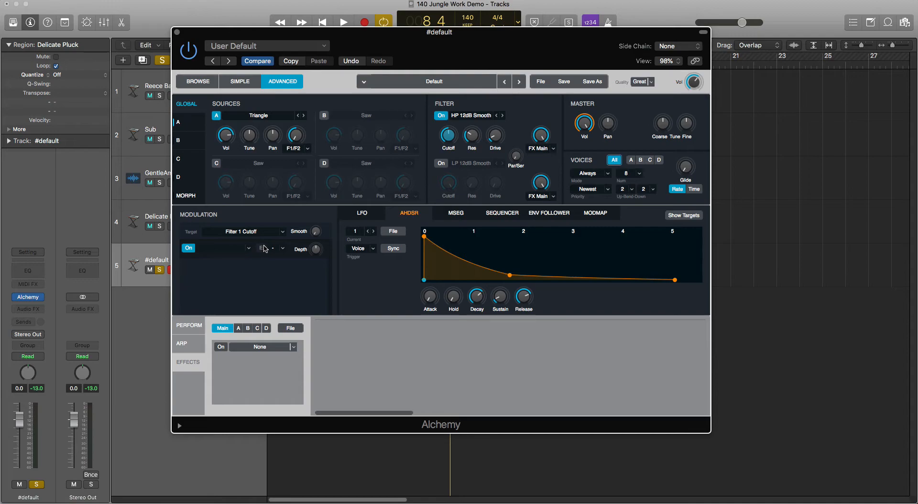
{"action": "left_click", "coordinate": [249, 248]}
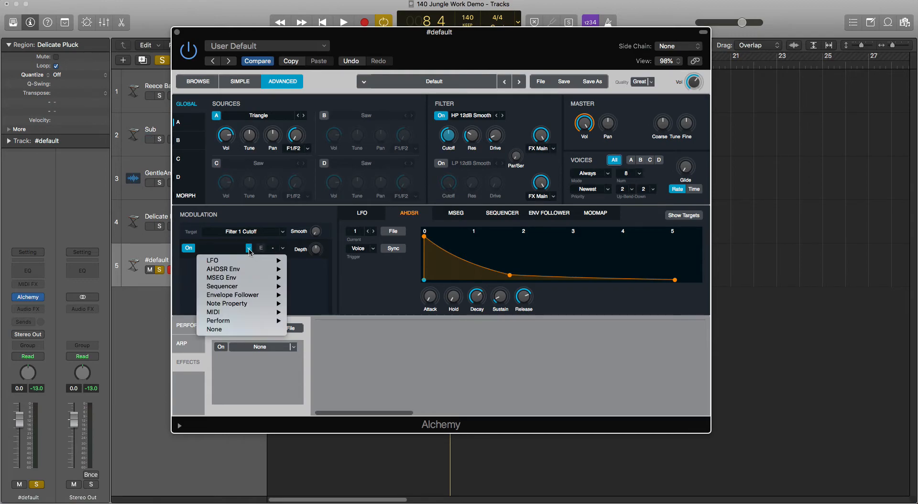
{"action": "mouse_move", "coordinate": [249, 263]}
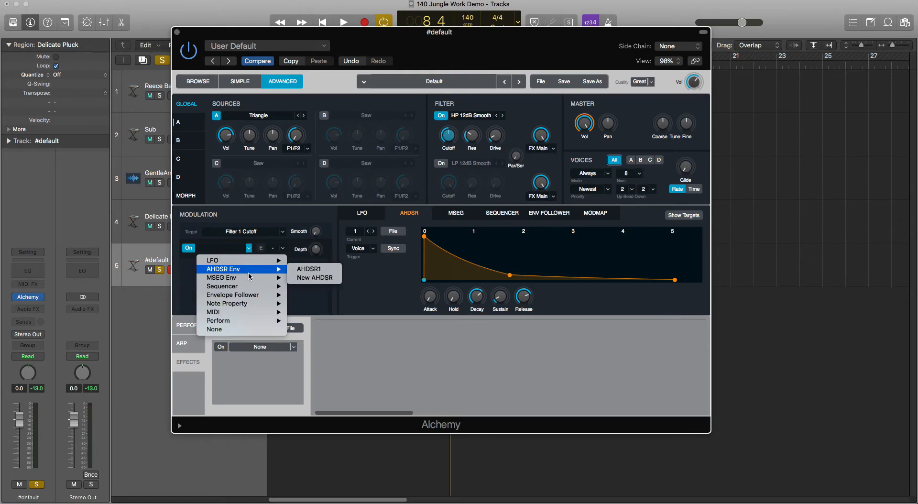
{"action": "mouse_move", "coordinate": [255, 304]}
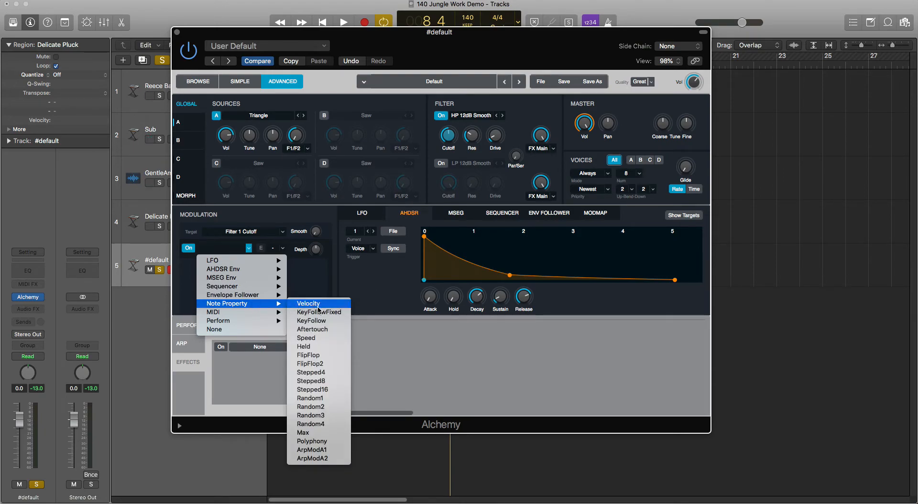
{"action": "left_click", "coordinate": [324, 321]}
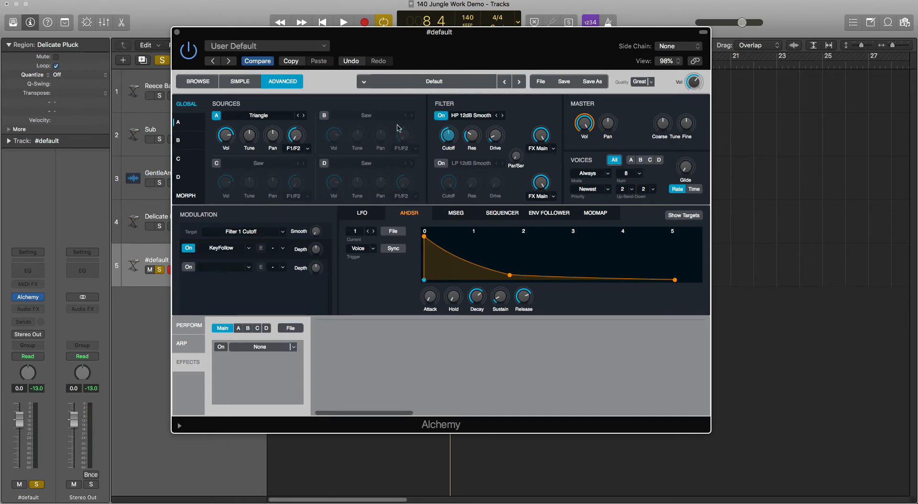
{"action": "left_click", "coordinate": [316, 249]}
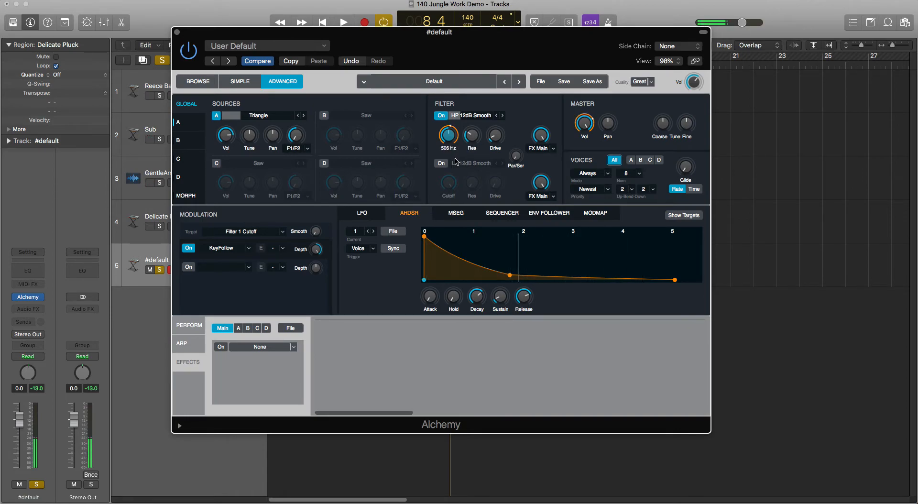
- Reduce the KeyFollow depth to a slight positive amount and fine-tune filter 1's cutoff
{"action": "mouse_move", "coordinate": [313, 253]}
{"action": "left_click_drag", "start_coordinate": [313, 253], "coordinate": [309, 285]}
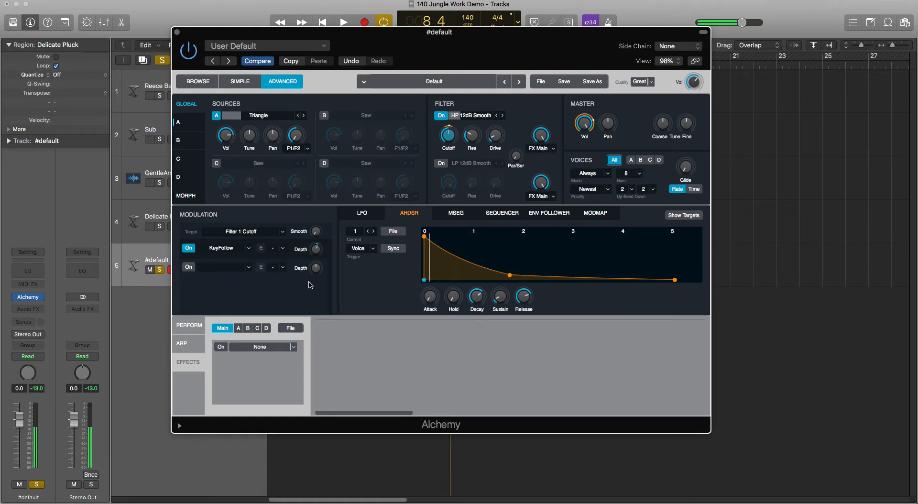
{"action": "mouse_move", "coordinate": [450, 139]}
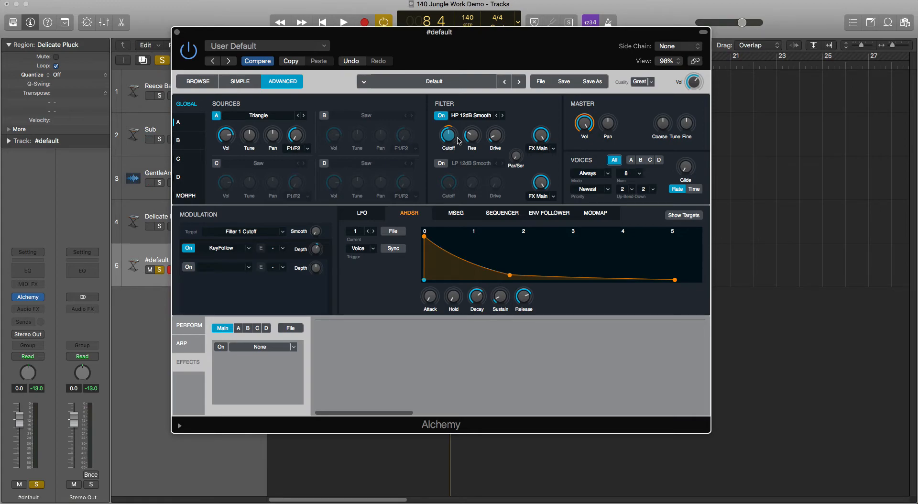
{"action": "left_click_drag", "start_coordinate": [449, 137], "coordinate": [448, 136]}
- Add a Mod FX effect to the first slot of the main effects rack
{"action": "left_click", "coordinate": [189, 325]}
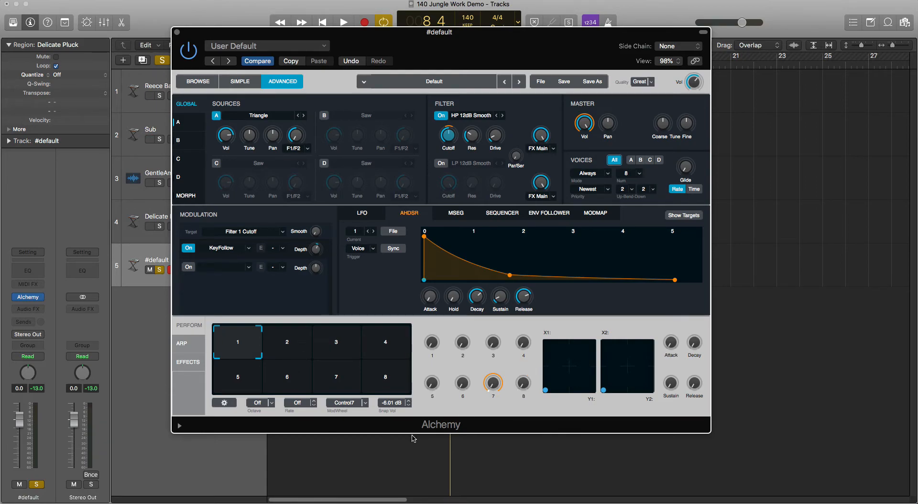
{"action": "left_click", "coordinate": [191, 364]}
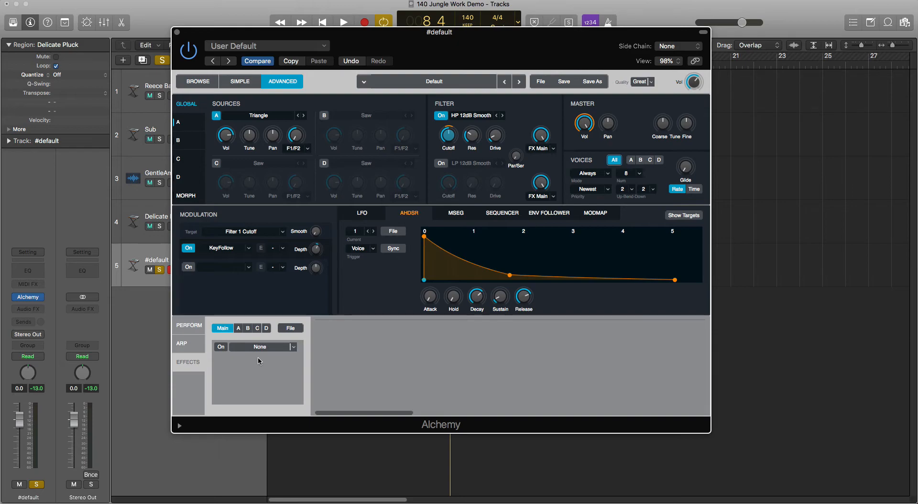
{"action": "left_click", "coordinate": [293, 348]}
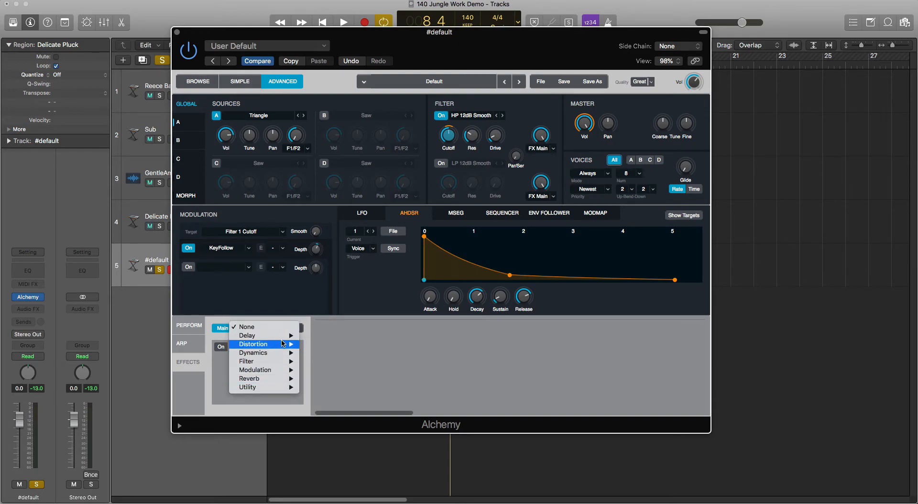
{"action": "mouse_move", "coordinate": [281, 370]}
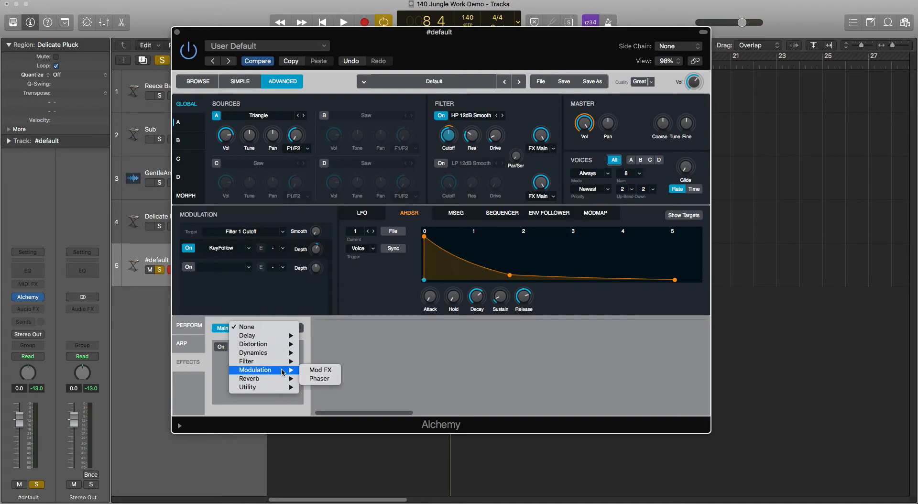
{"action": "left_click", "coordinate": [312, 370]}
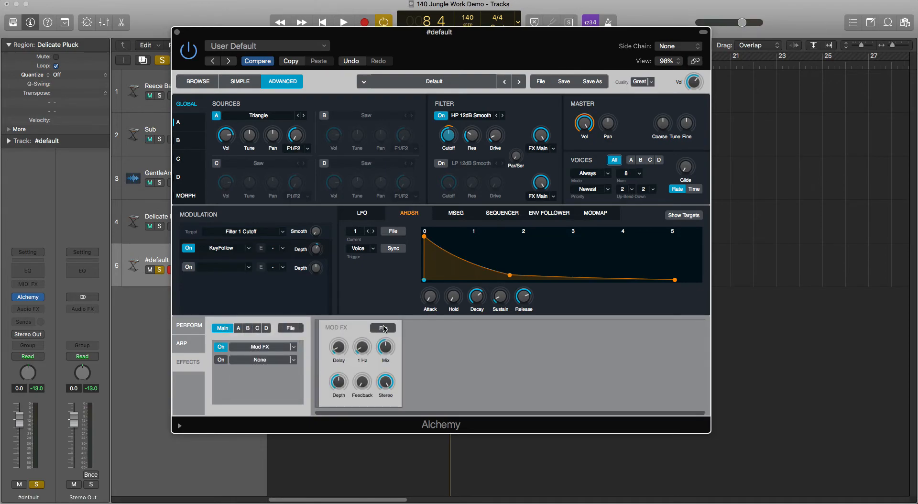
- Load the Big Chorus preset into Mod FX and audition the pluck with it
{"action": "left_click", "coordinate": [382, 328]}
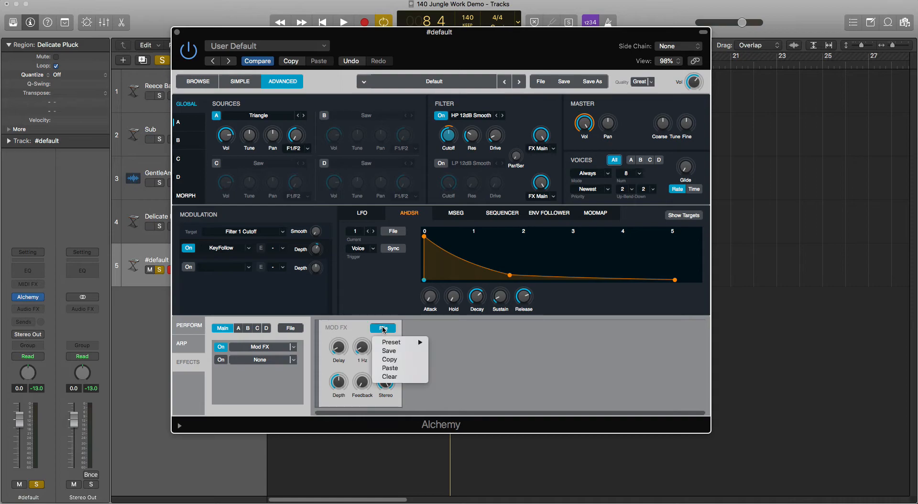
{"action": "mouse_move", "coordinate": [413, 342]}
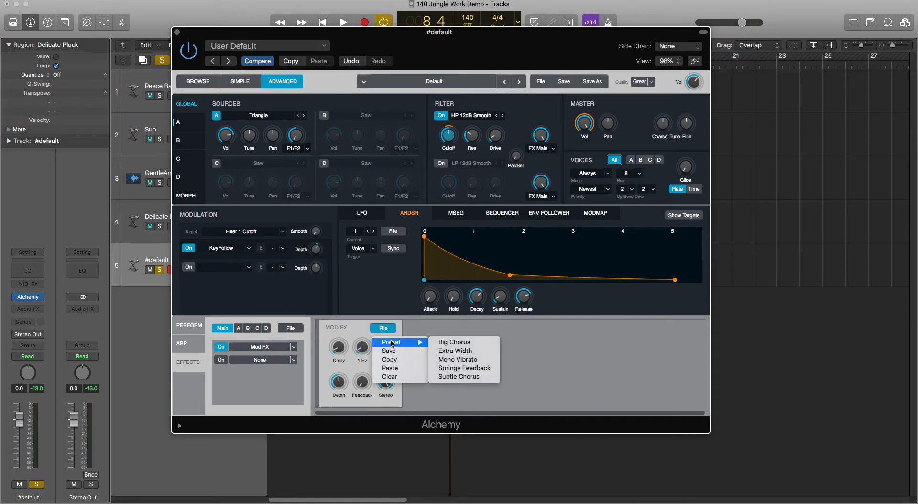
{"action": "left_click", "coordinate": [437, 342]}
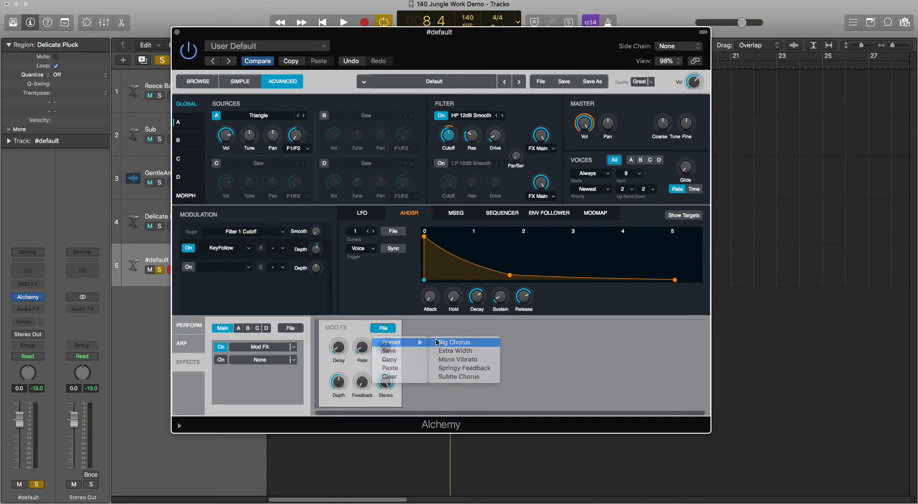
{"action": "key", "text": "space"}
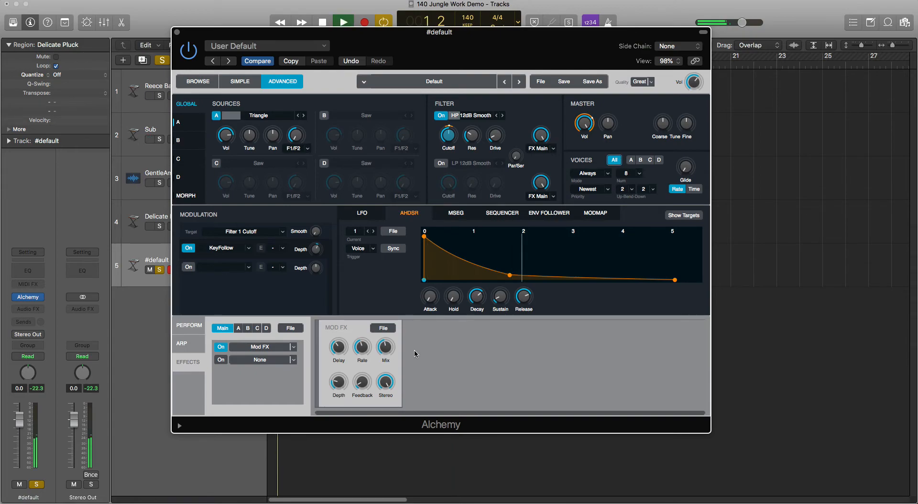
{"action": "key", "text": "space"}
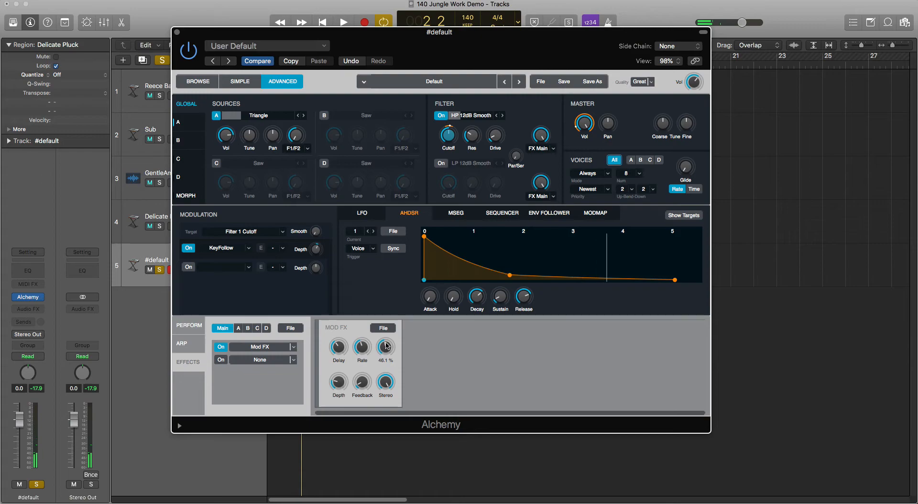
- Reduce the Mod FX delay and rate, and lower its mix to about 21.2% during playback
{"action": "left_click", "coordinate": [385, 346]}
{"action": "left_click_drag", "start_coordinate": [343, 348], "coordinate": [342, 370]}
{"action": "left_click", "coordinate": [362, 357]}
{"action": "left_click", "coordinate": [385, 351]}
{"action": "key", "text": "space"}
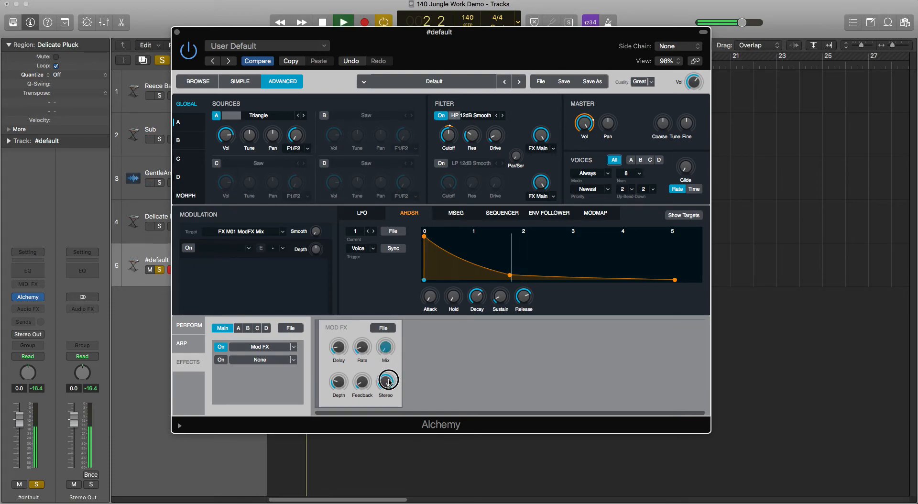
{"action": "key", "text": "space"}
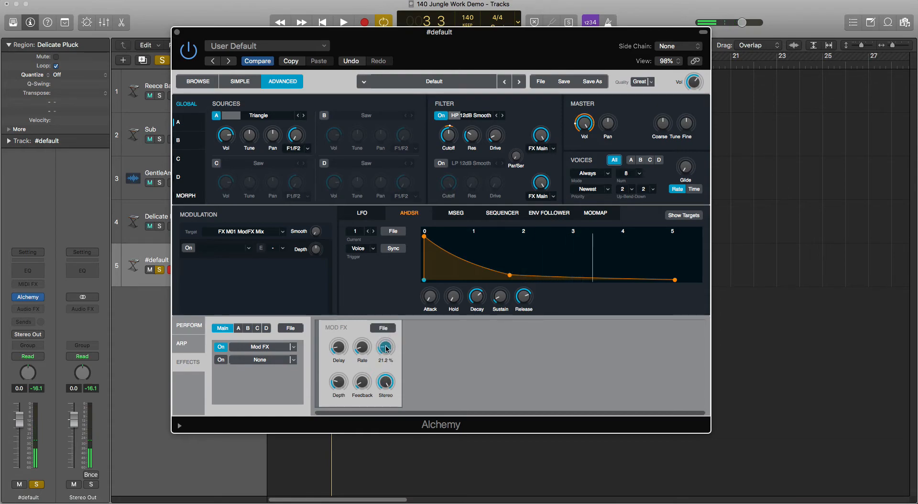
- Fine-tune the Mod FX mix by ear while the pluck plays
{"action": "key", "text": "space"}
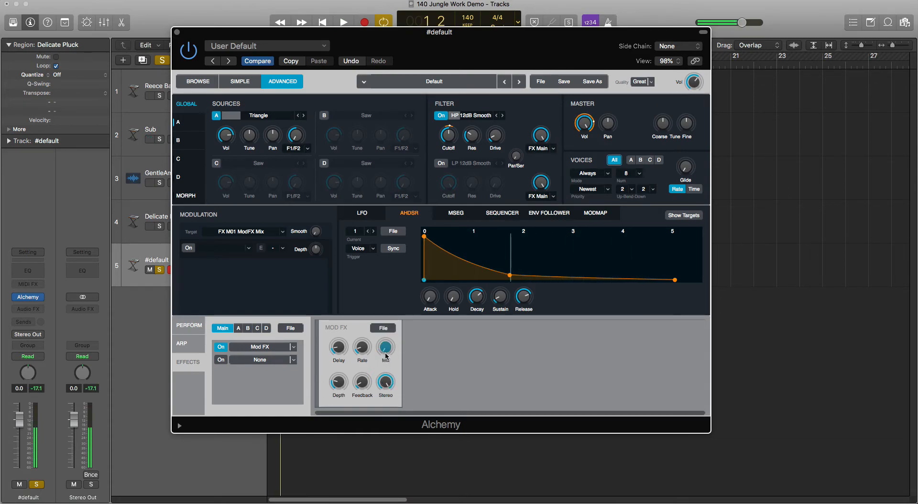
{"action": "mouse_move", "coordinate": [385, 348]}
{"action": "left_mouse_down"}
{"action": "mouse_move", "coordinate": [386, 338]}
{"action": "mouse_move", "coordinate": [383, 353]}
{"action": "left_mouse_up"}
{"action": "key", "text": "space"}
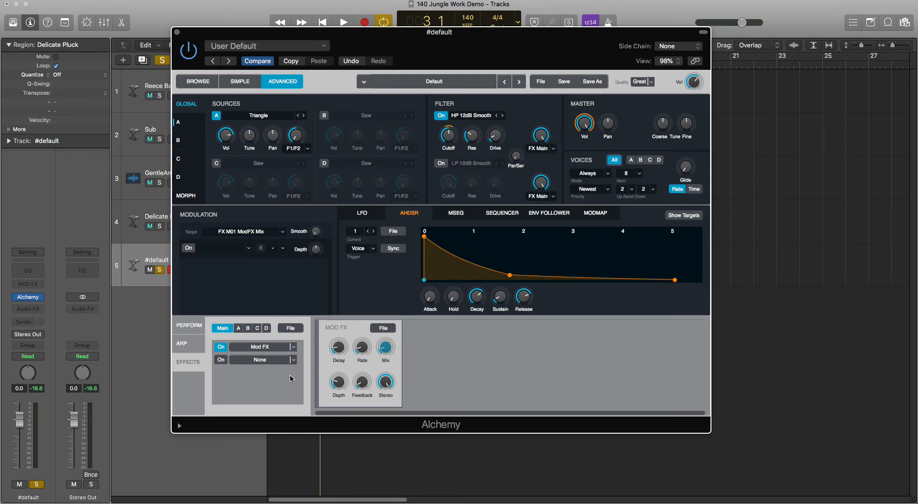
- Add a Delay effect to the second slot and load its Bandpass Ping Pong preset
{"action": "left_click", "coordinate": [294, 360]}
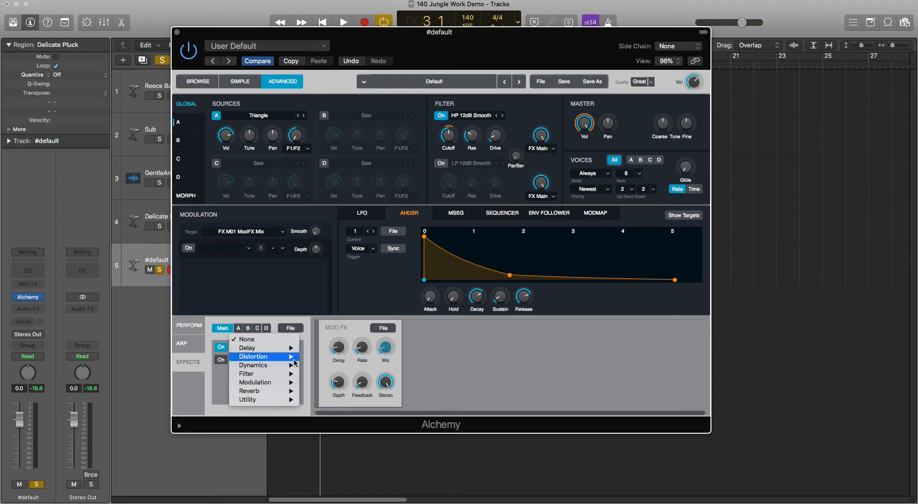
{"action": "mouse_move", "coordinate": [275, 357]}
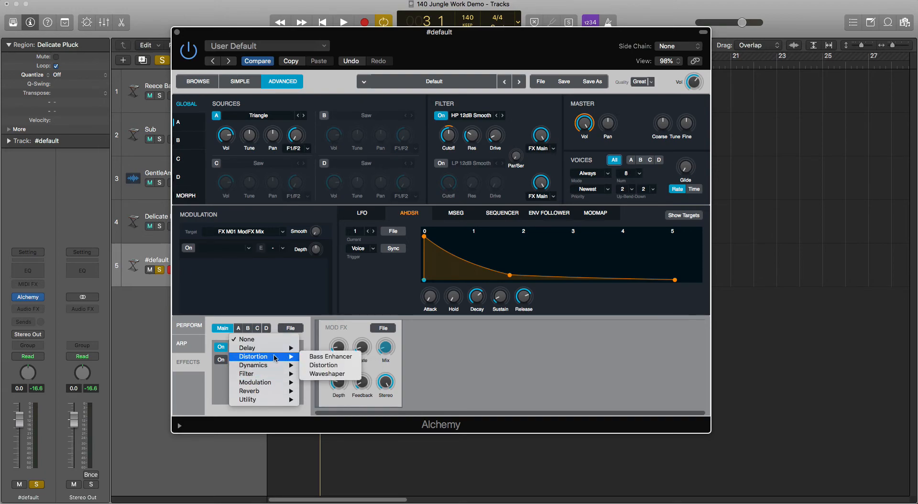
{"action": "left_click", "coordinate": [326, 347]}
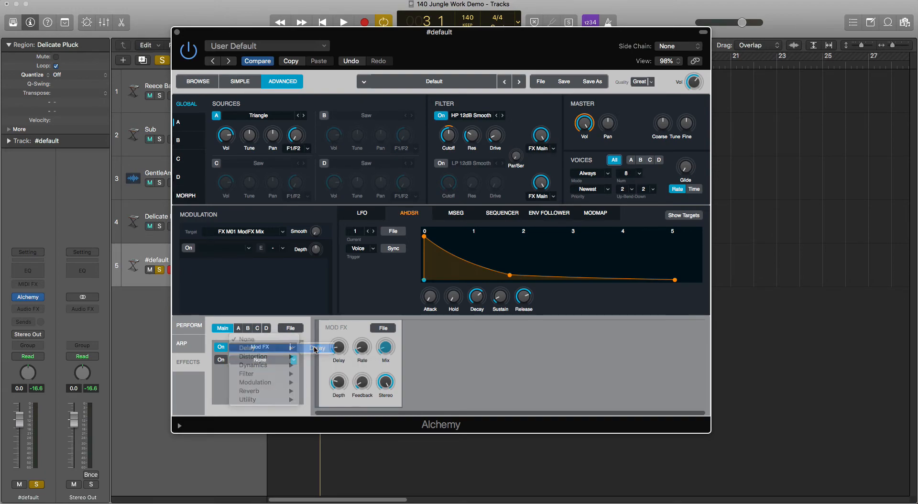
{"action": "left_click", "coordinate": [587, 328]}
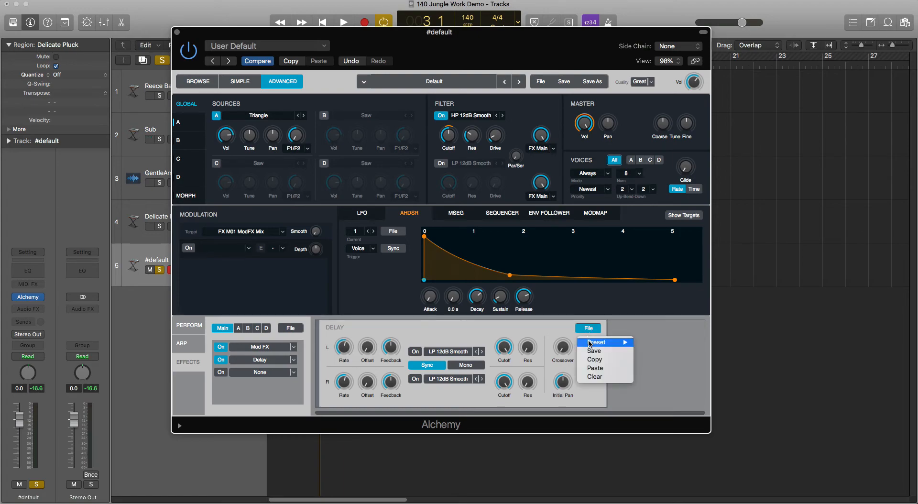
{"action": "mouse_move", "coordinate": [590, 342]}
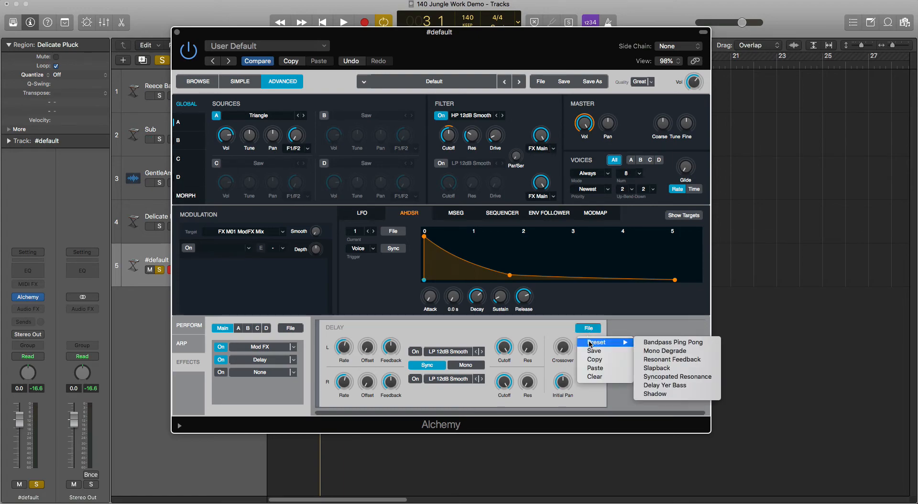
{"action": "left_click", "coordinate": [645, 342]}
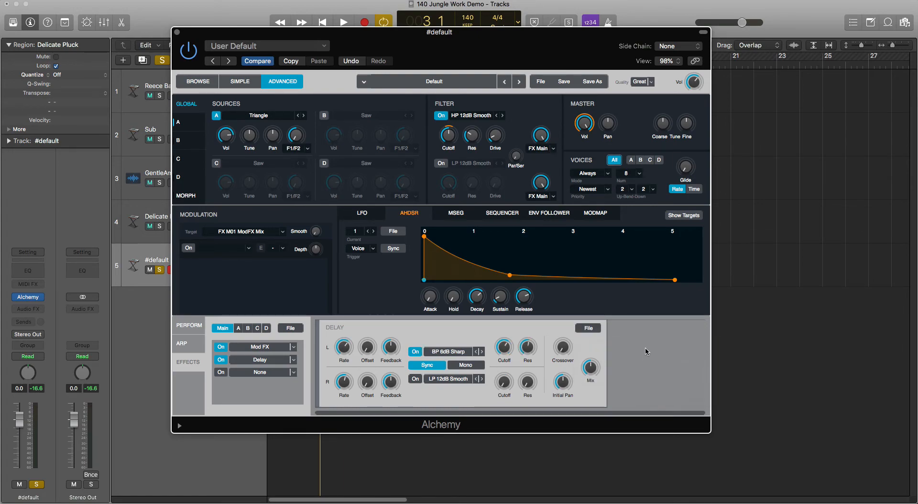
- Audition the delay, turn its mix down and bring it back up to about 27.3% during playback
{"action": "key", "text": "space"}
{"action": "mouse_move", "coordinate": [591, 370]}
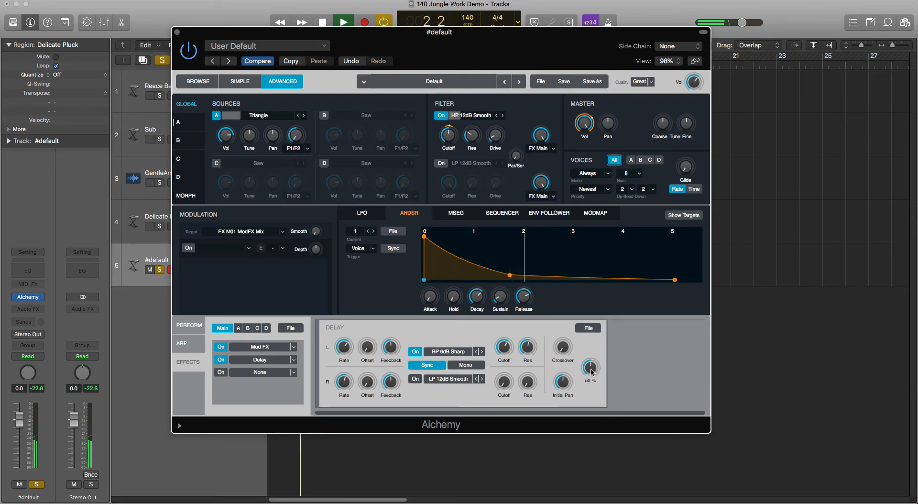
{"action": "key", "text": "space"}
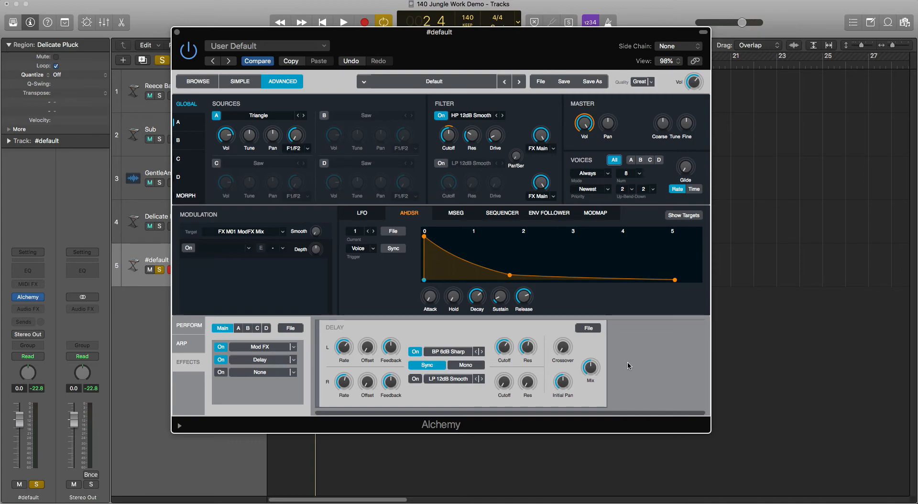
{"action": "left_click", "coordinate": [591, 373]}
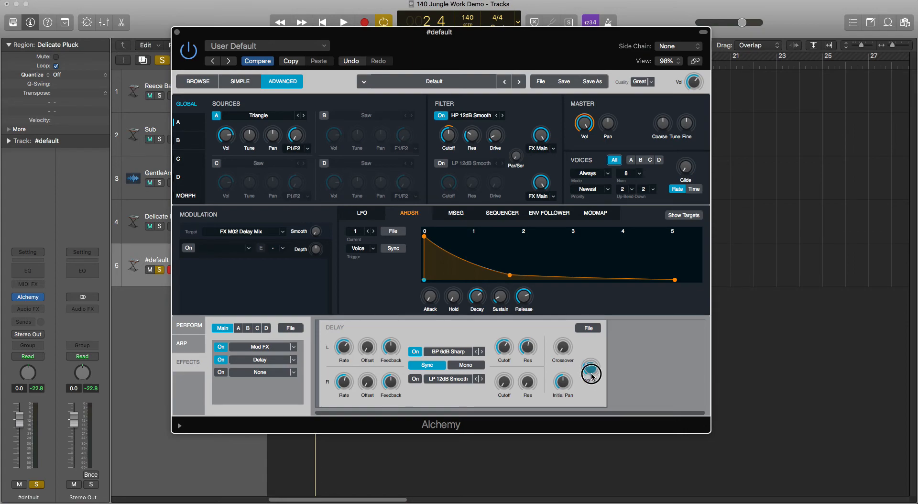
{"action": "key", "text": "space"}
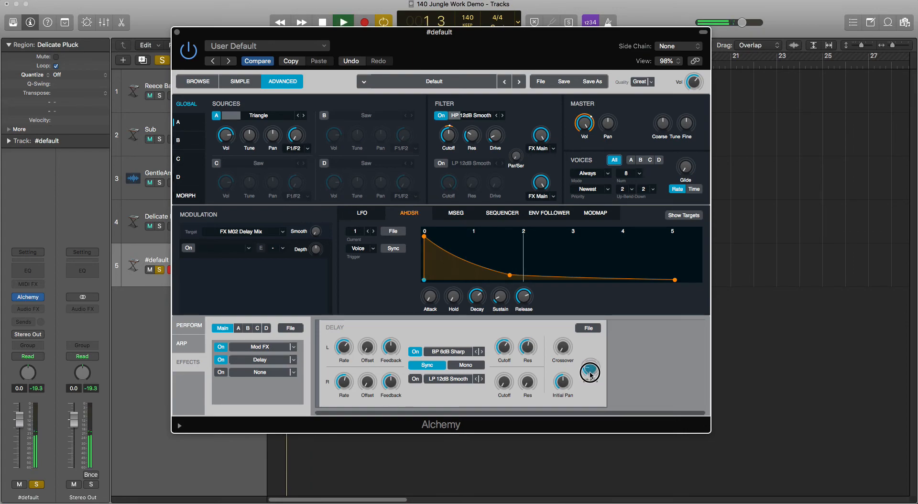
{"action": "left_click_drag", "start_coordinate": [591, 374], "coordinate": [592, 367]}
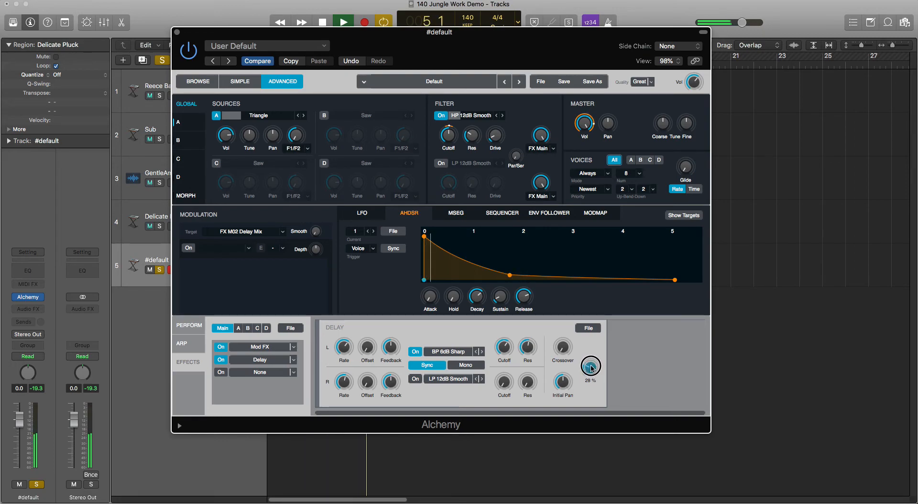
{"action": "key", "text": "space"}
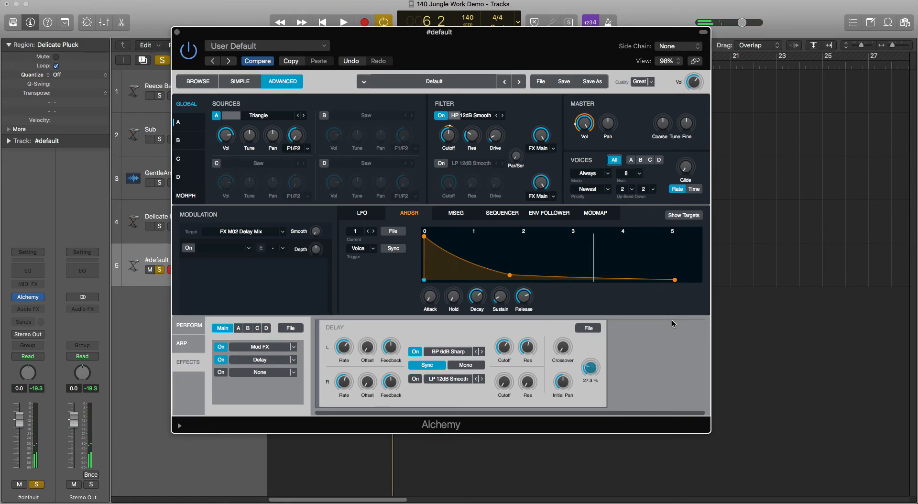
- Bypass Delay and Mod FX to audition the dry pluck, and switch both effects back on
{"action": "left_click", "coordinate": [221, 360]}
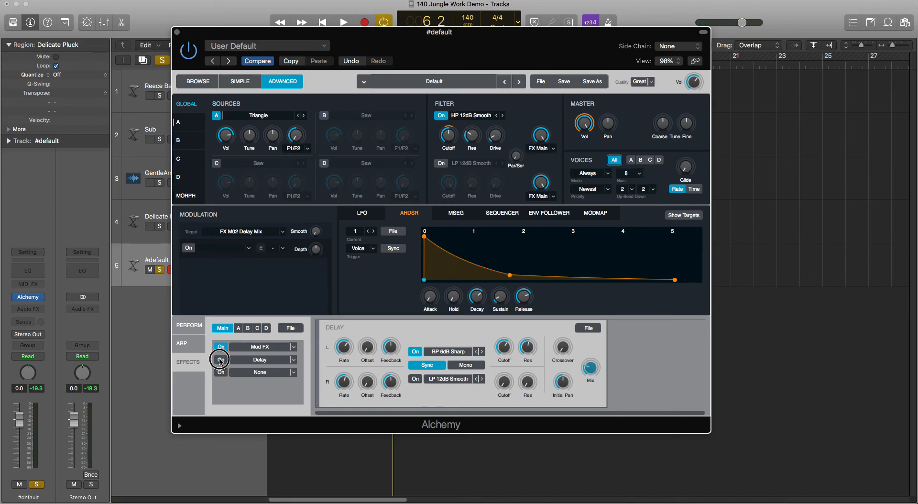
{"action": "left_click", "coordinate": [221, 347]}
{"action": "key", "text": "space"}
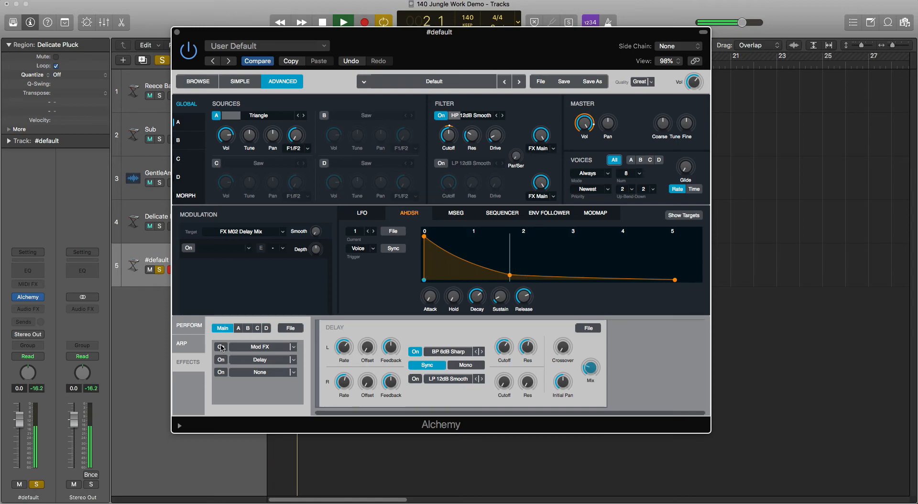
{"action": "key", "text": "space"}
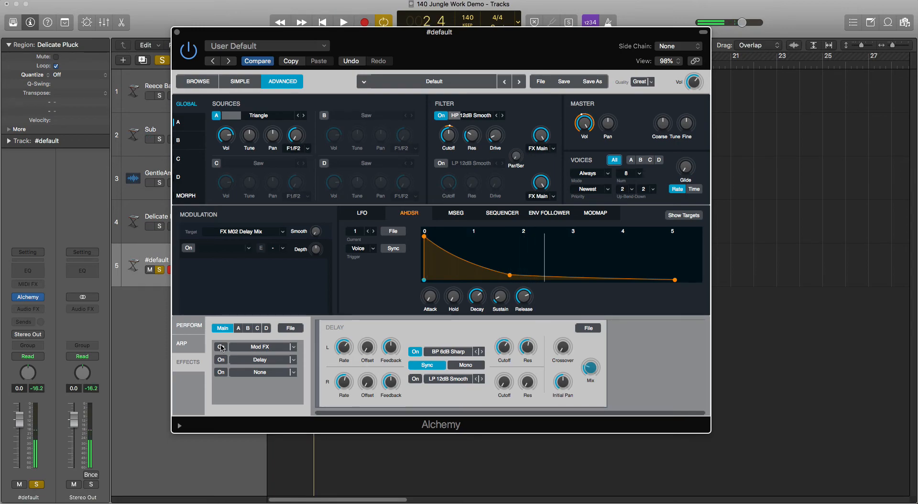
{"action": "left_click", "coordinate": [221, 347]}
{"action": "left_click", "coordinate": [221, 347]}
{"action": "left_click", "coordinate": [221, 347]}
{"action": "left_click", "coordinate": [221, 358]}
- Play the pluck with both effects and lower the delay mix to about 23.3%
{"action": "key", "text": "space"}
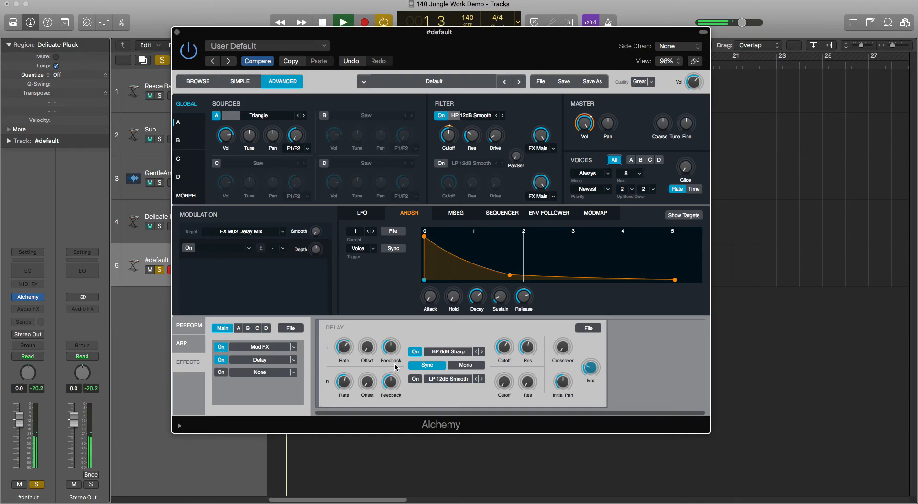
{"action": "left_click_drag", "start_coordinate": [590, 369], "coordinate": [589, 373]}
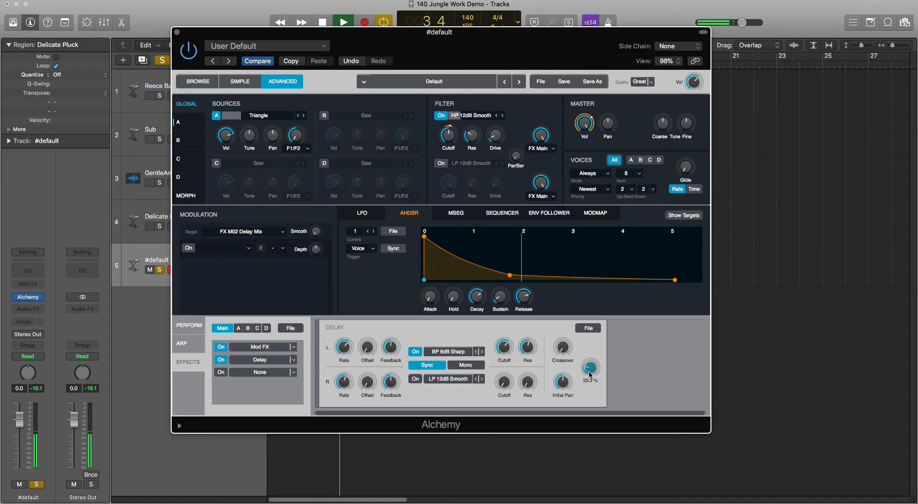
{"action": "key", "text": "space"}
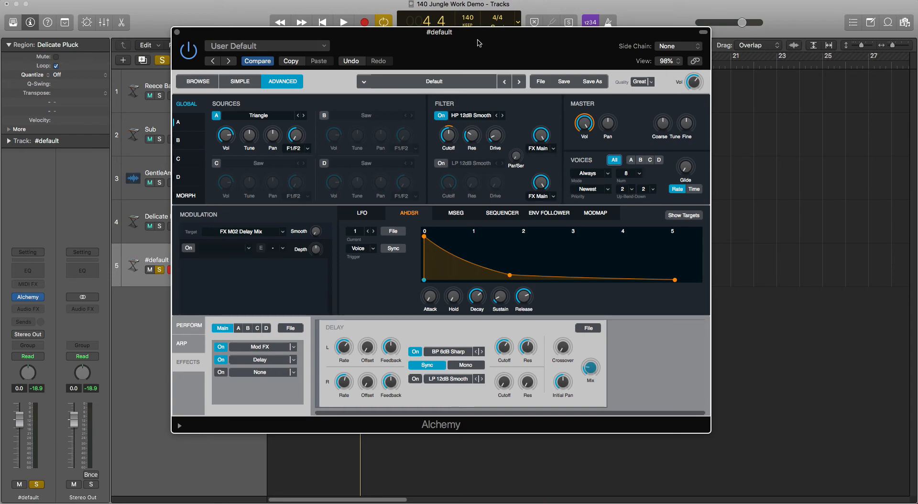
{"action": "left_click", "coordinate": [310, 46]}
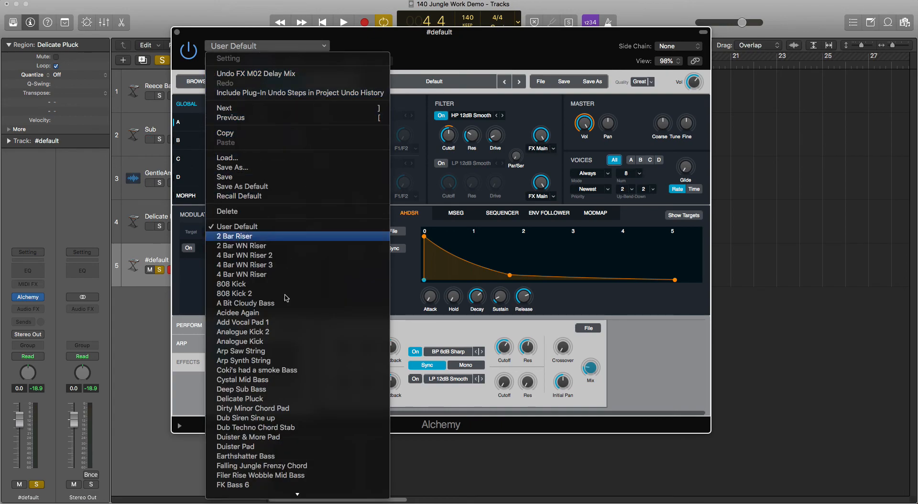
{"action": "mouse_move", "coordinate": [280, 493]}
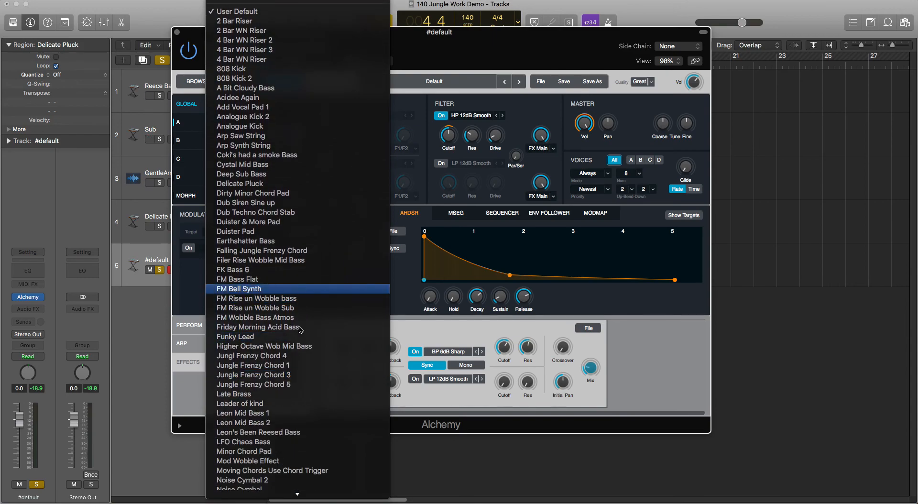
{"action": "scroll", "coordinate": [322, 421], "scroll_direction": "down", "scroll_amount": 5}
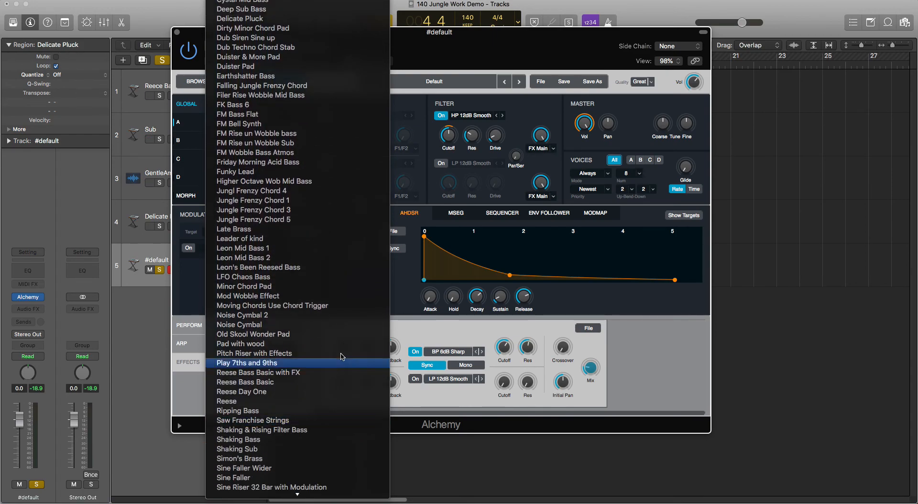
{"action": "left_click", "coordinate": [466, 467]}
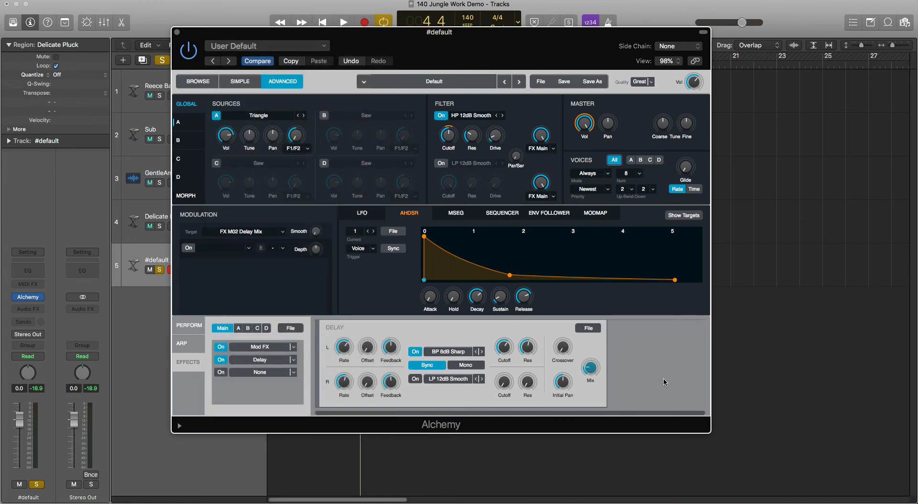
{"action": "left_click", "coordinate": [284, 46]}
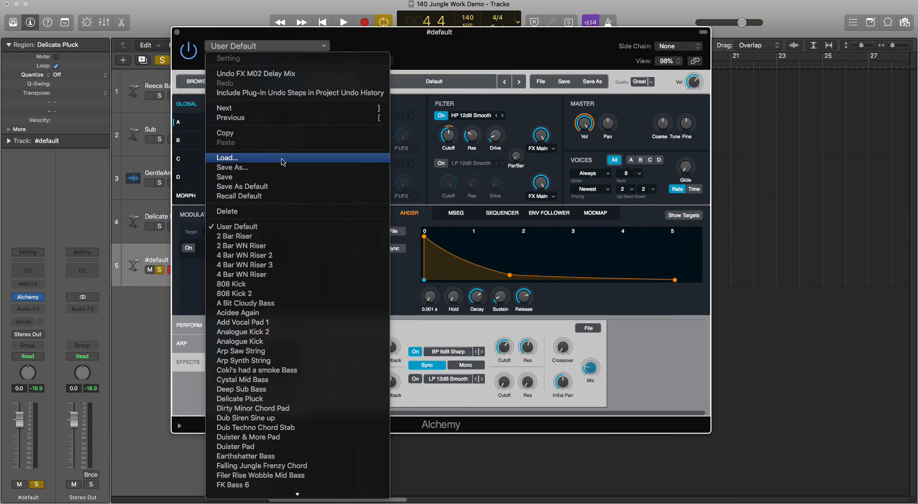
{"action": "left_click", "coordinate": [558, 42]}
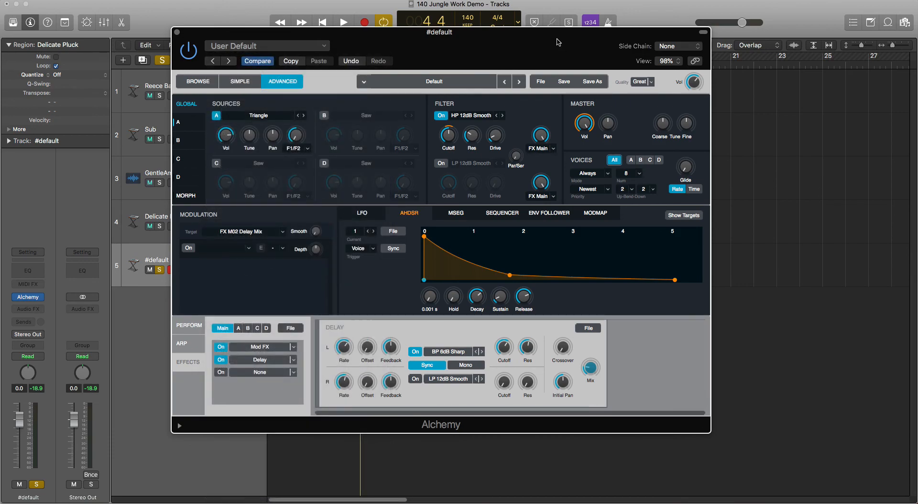